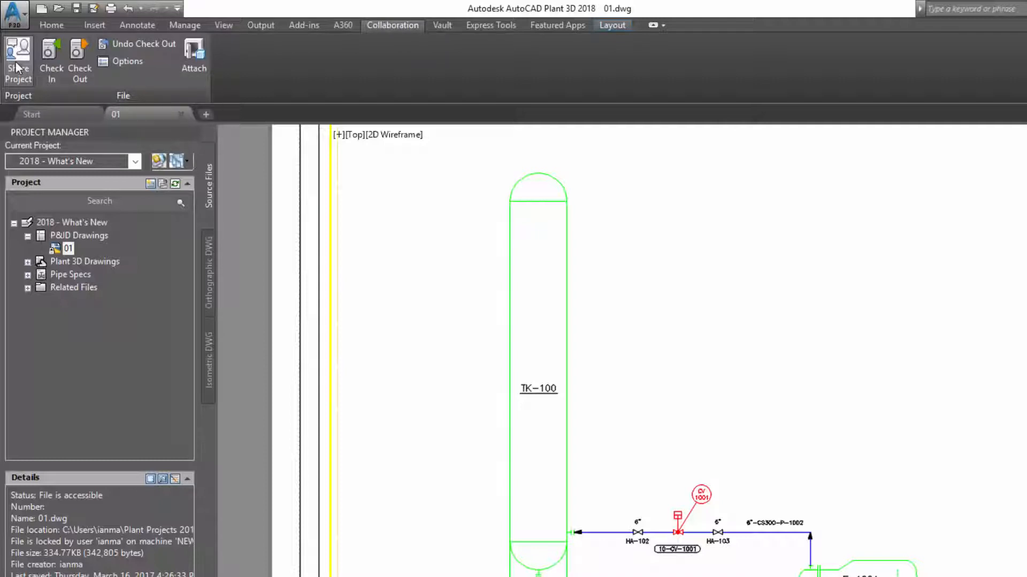
# - Share the current project to the cloud by uploading it to the BIM 360 Team project folder Plant 3D 2018 Whats New
pyautogui.click(18, 67)
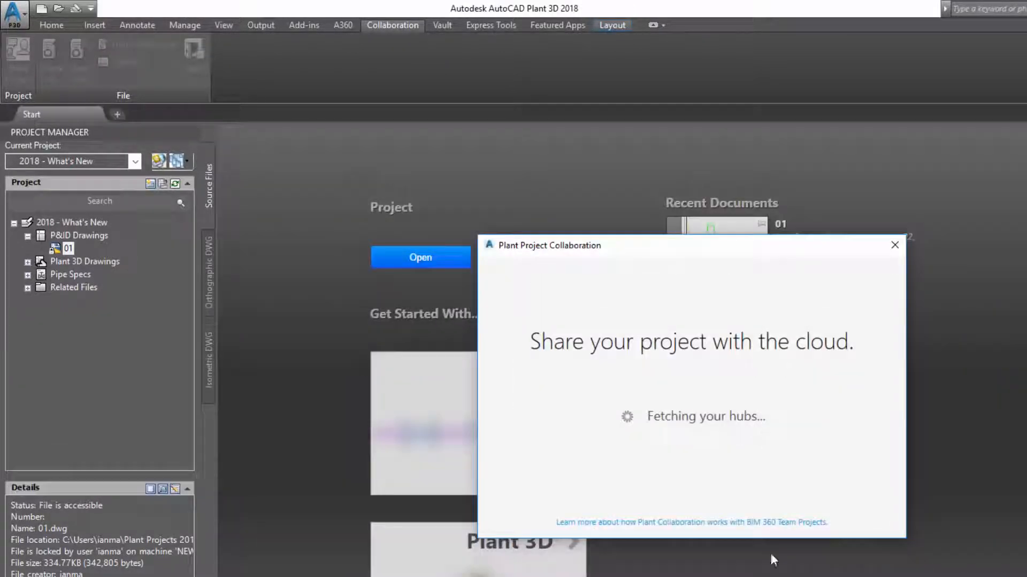
pyautogui.click(841, 299)
pyautogui.click(695, 324)
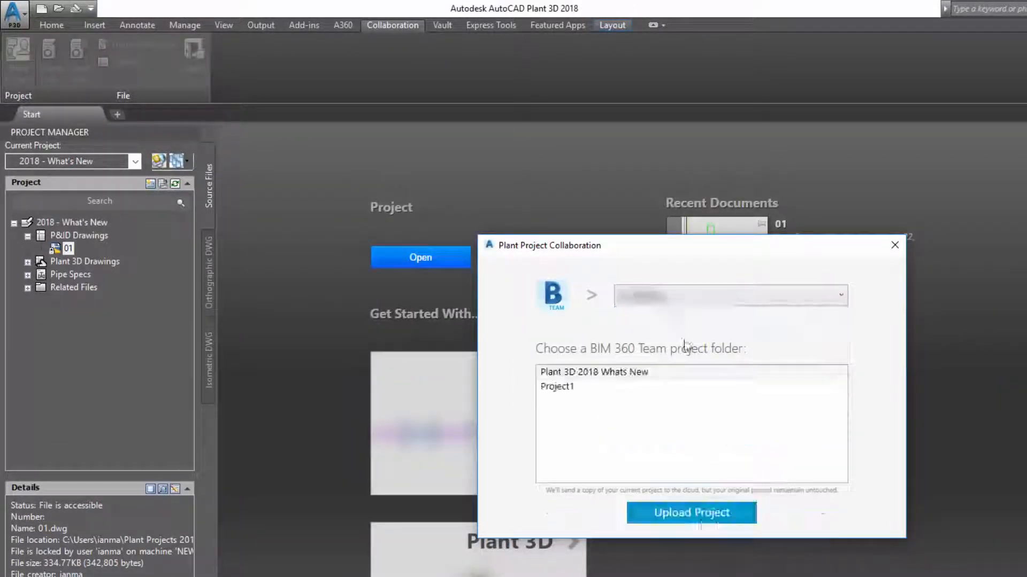
pyautogui.click(592, 373)
pyautogui.click(713, 515)
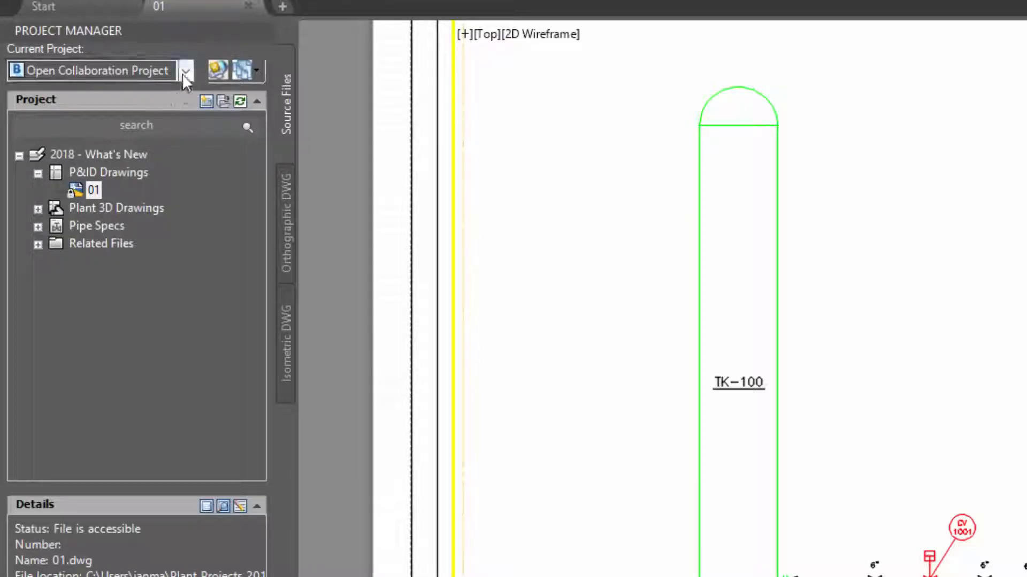
# - Open the collaboration project SampleProject, closing the drawings still open in the current project
pyautogui.click(104, 71)
pyautogui.click(80, 105)
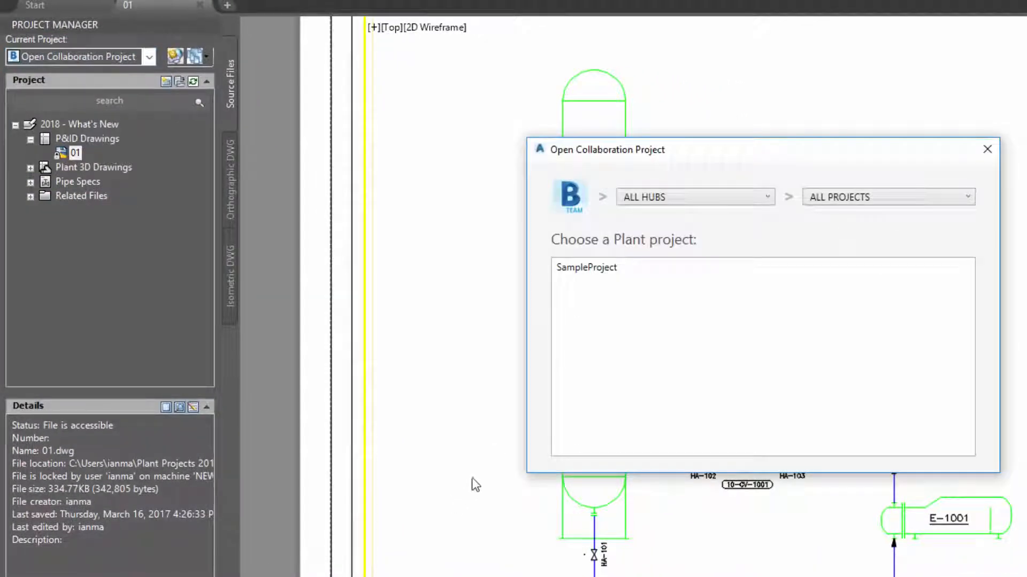
pyautogui.click(599, 268)
pyautogui.click(756, 451)
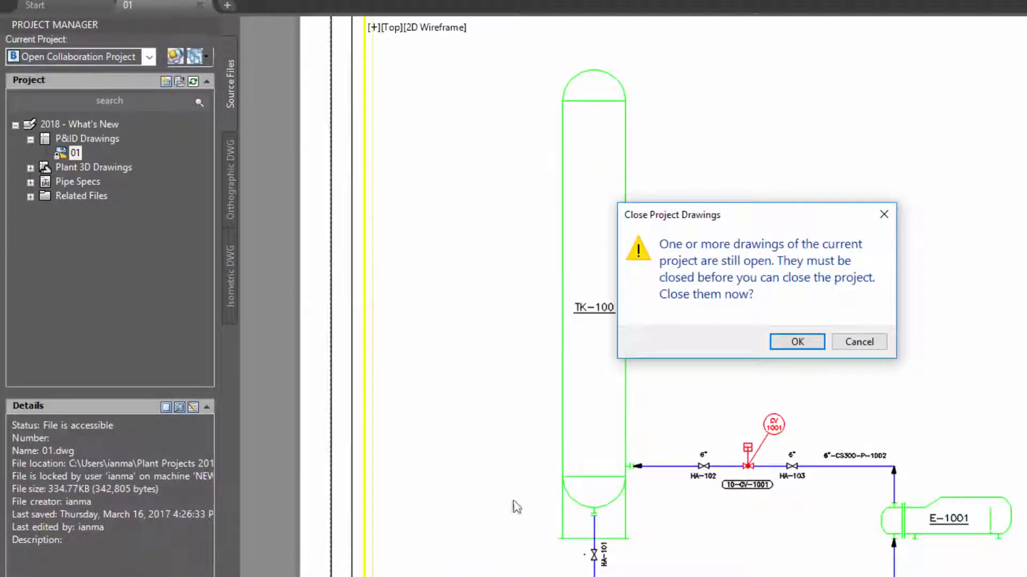
pyautogui.click(797, 341)
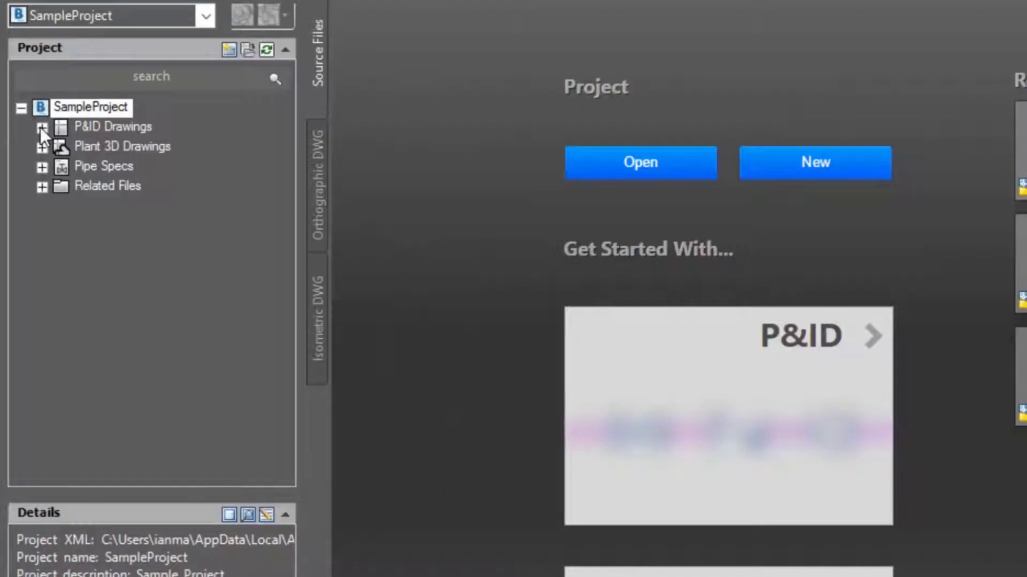
# - Check out the P&ID drawing 1-A1-1001 from the Area_1 folder of SampleProject
pyautogui.click(42, 128)
pyautogui.click(62, 147)
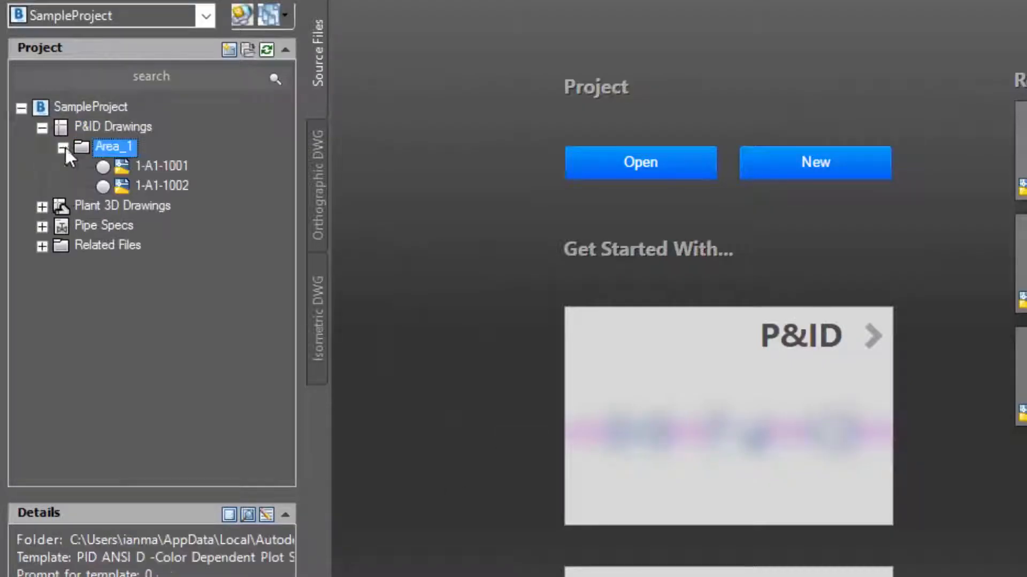
pyautogui.click(152, 165)
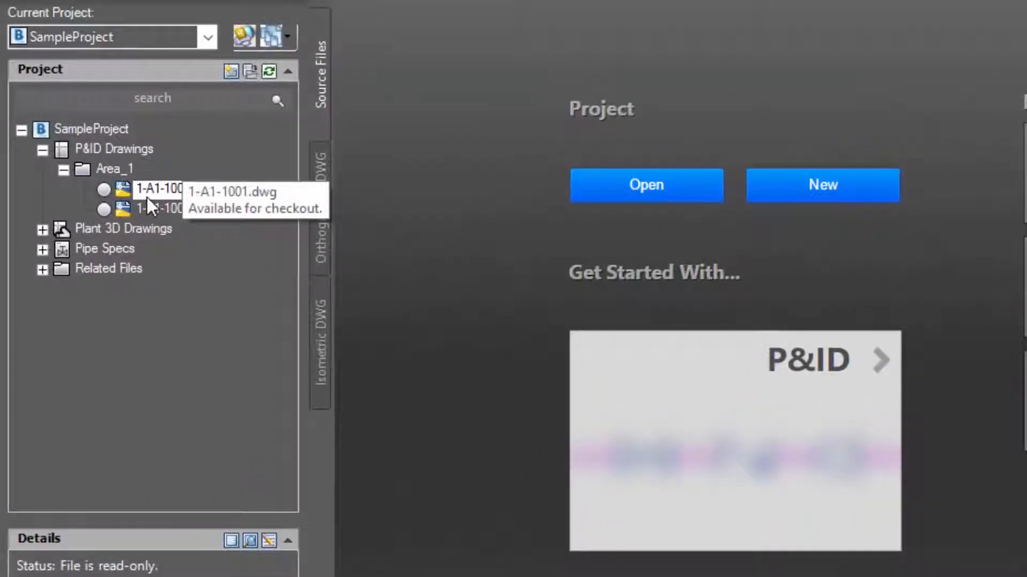
pyautogui.rightClick(155, 168)
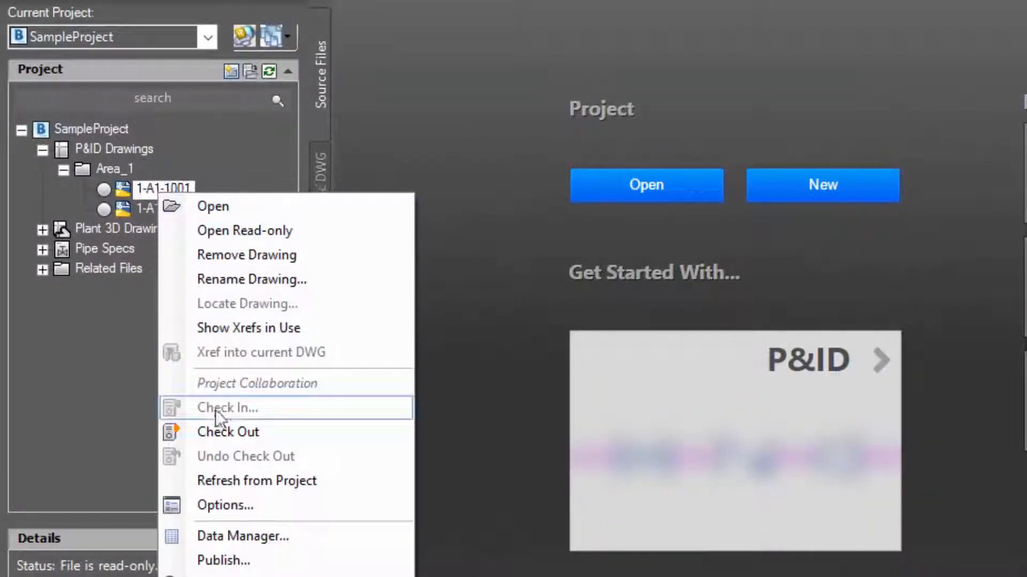
pyautogui.click(220, 429)
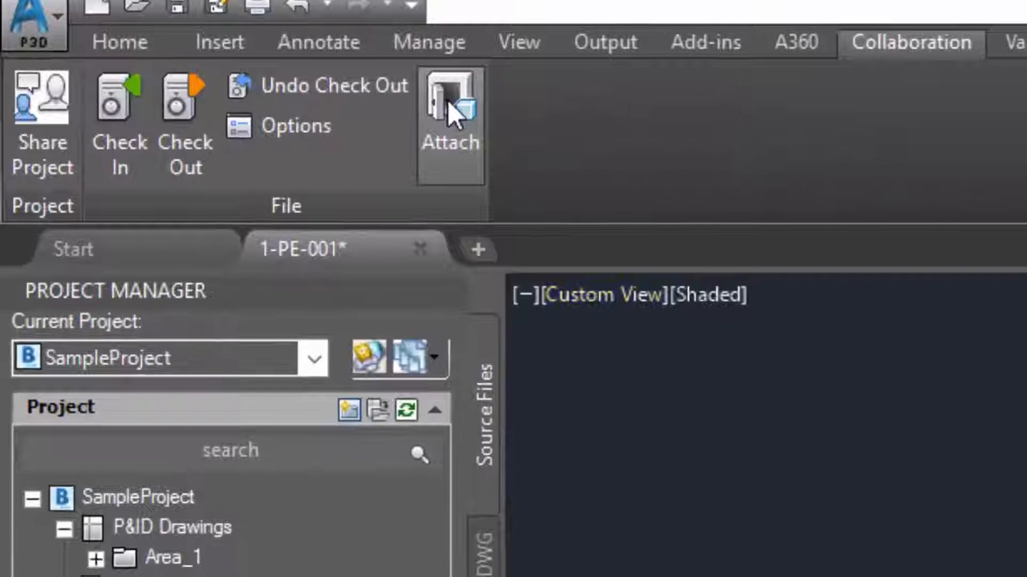
# - Attach 1-ST-001, all Area_2 drawings and Grade from the Plant 3D Drawings as external references, keeping the default attachment settings
pyautogui.click(209, 55)
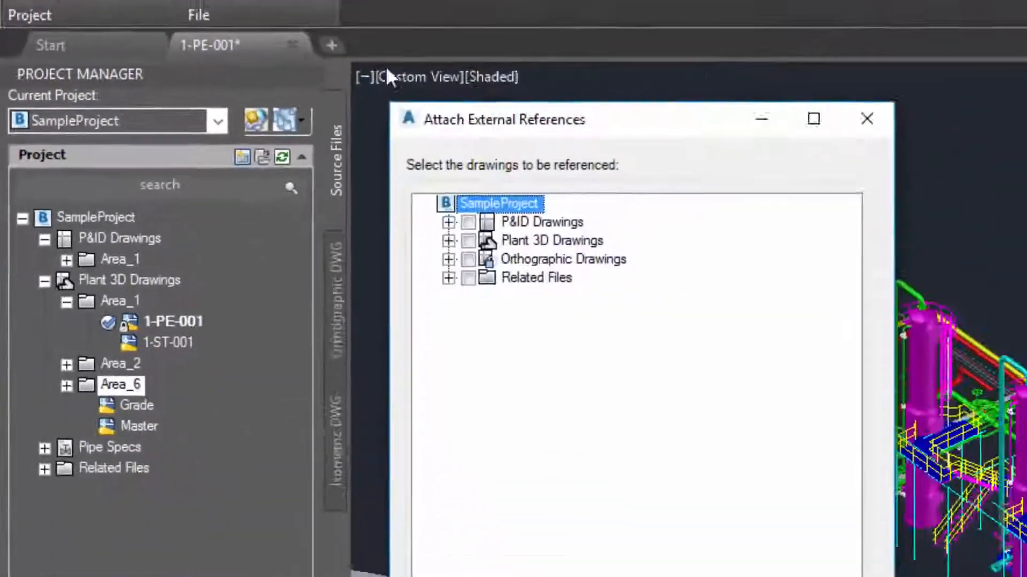
pyautogui.click(409, 183)
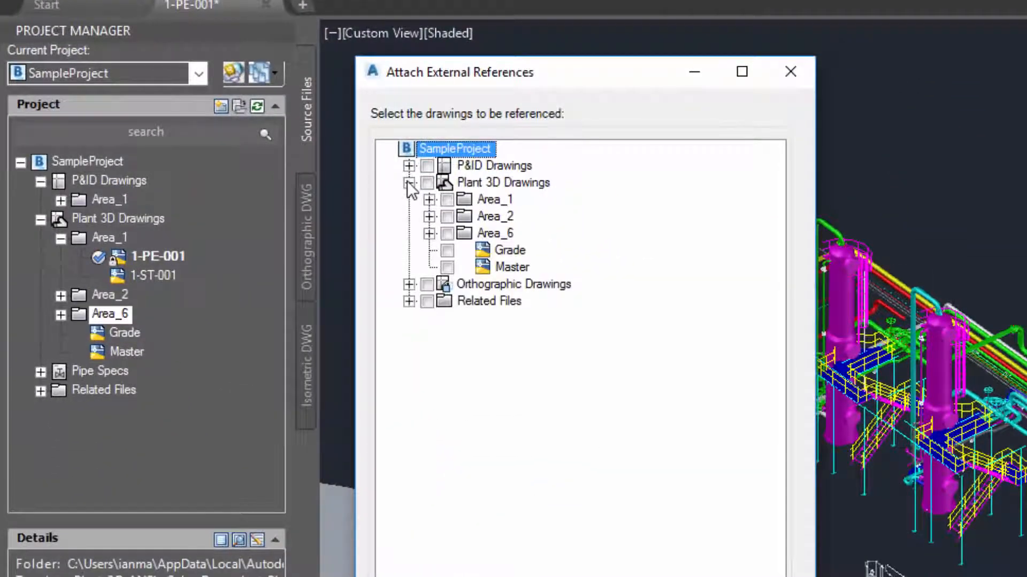
pyautogui.click(429, 216)
pyautogui.click(429, 200)
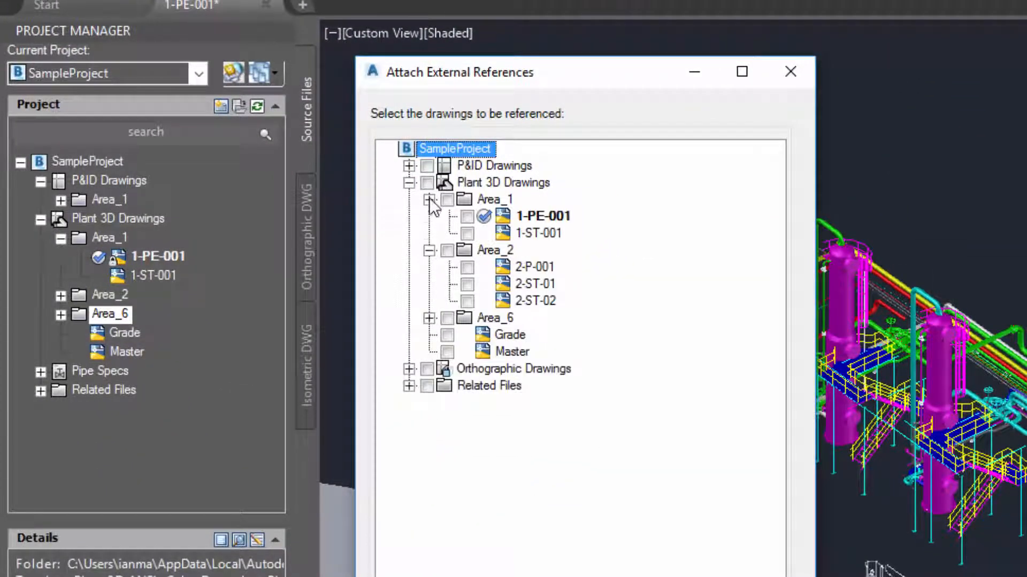
pyautogui.click(466, 233)
pyautogui.click(447, 251)
pyautogui.click(447, 335)
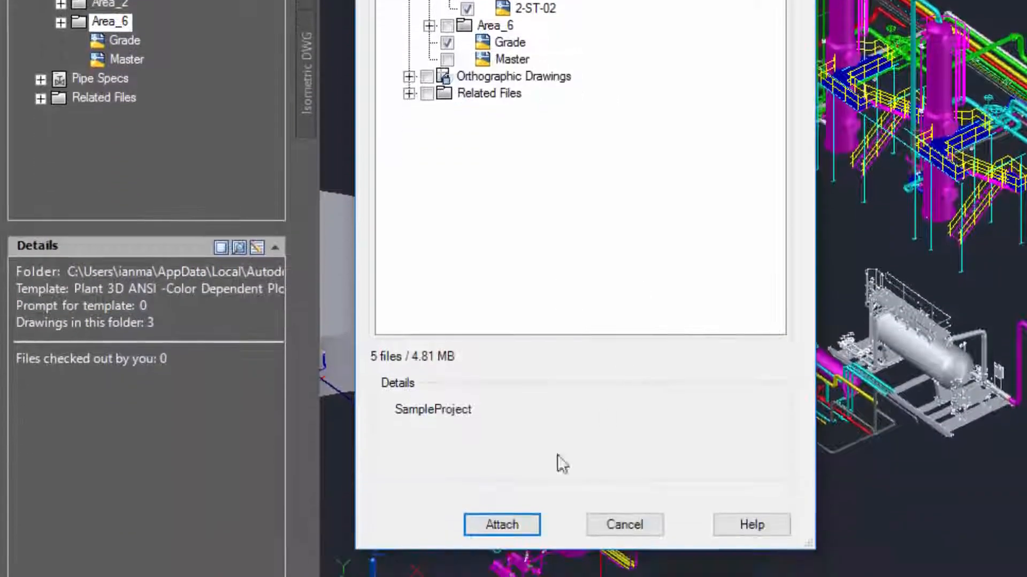
pyautogui.click(506, 524)
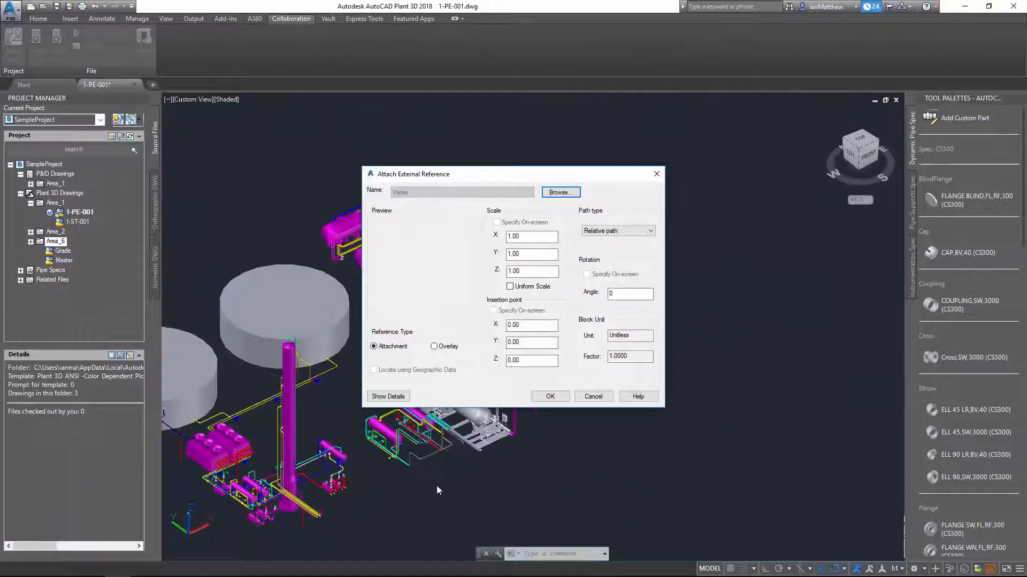
pyautogui.click(555, 399)
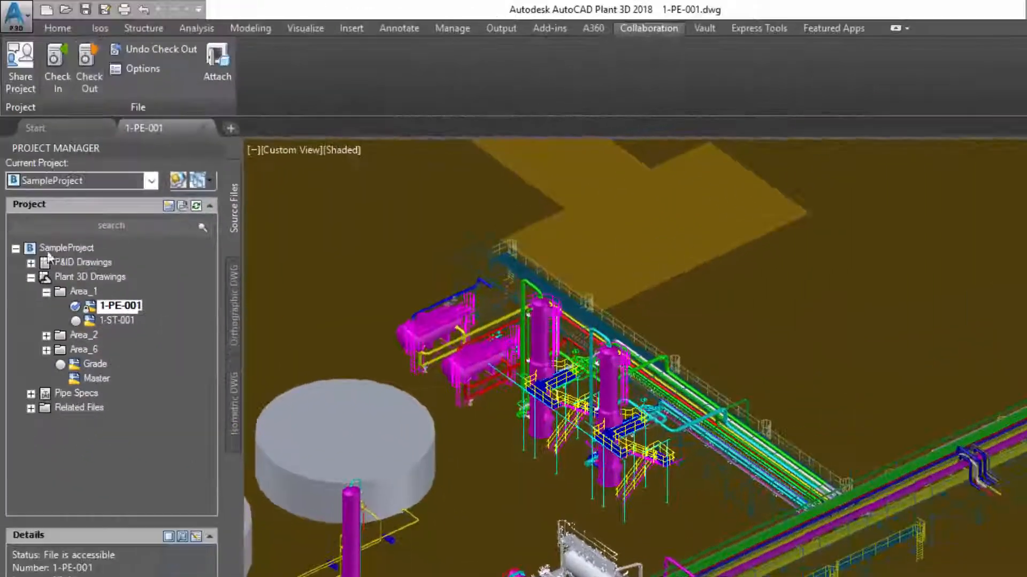
# - Review the collaboration options for update checks, drawing check-out and drawing check-in
pyautogui.click(134, 69)
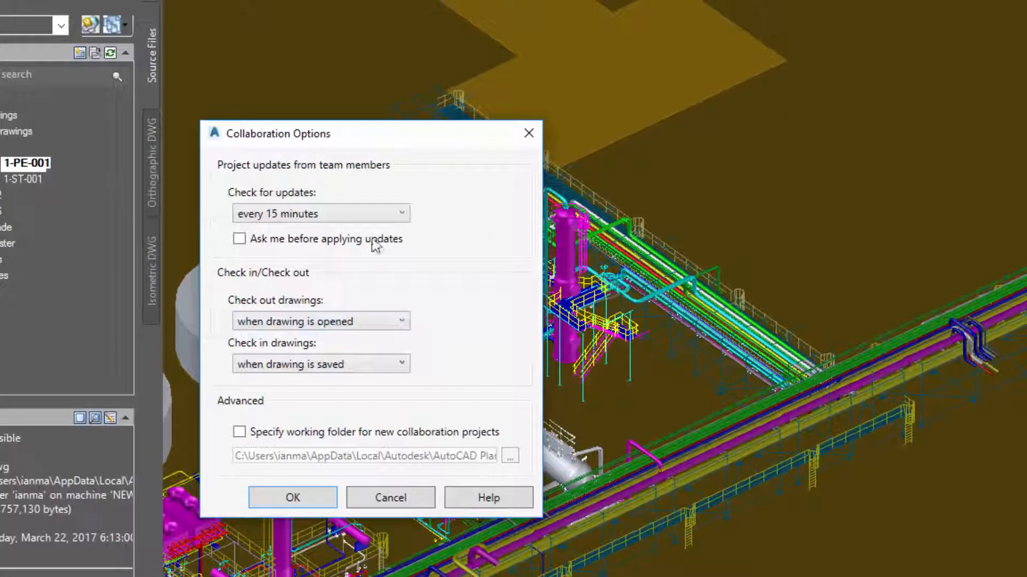
pyautogui.click(402, 214)
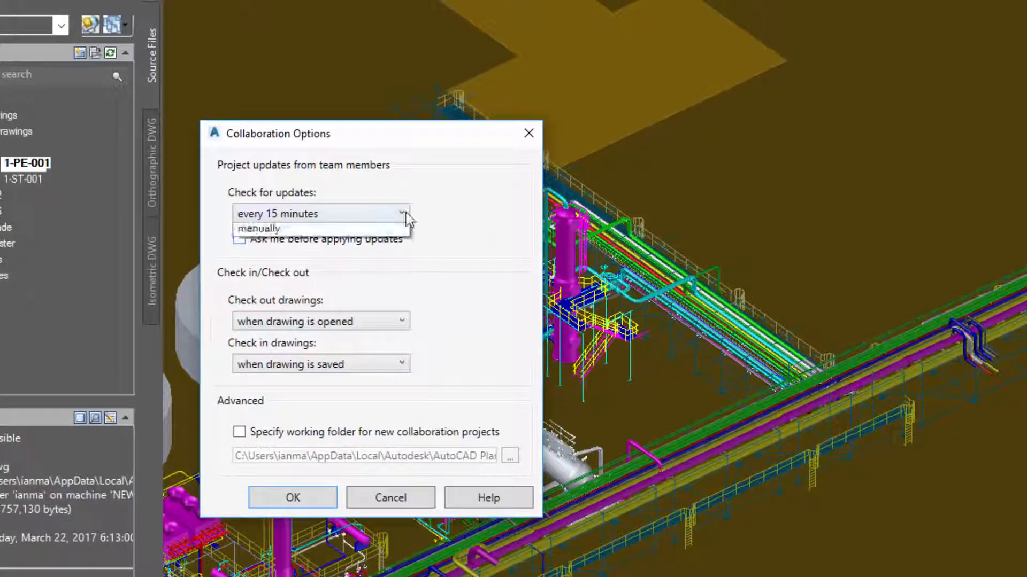
pyautogui.click(403, 214)
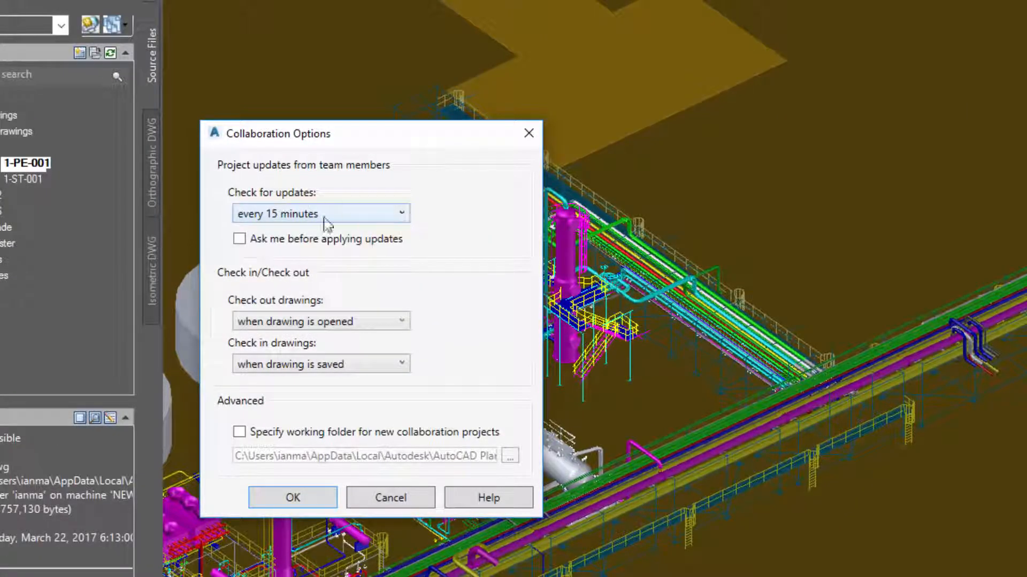
pyautogui.click(405, 321)
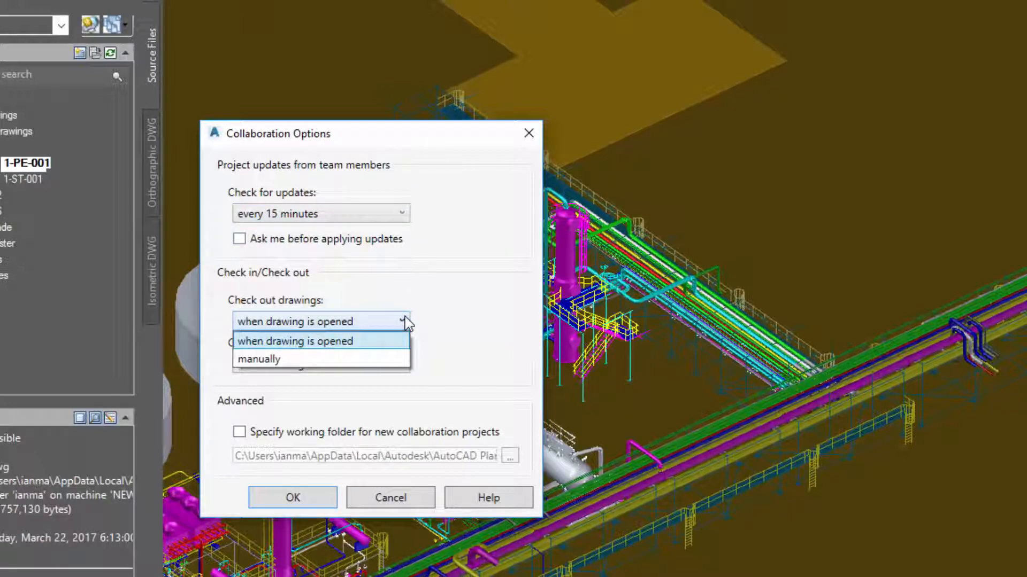
pyautogui.click(405, 321)
pyautogui.click(402, 365)
pyautogui.click(403, 365)
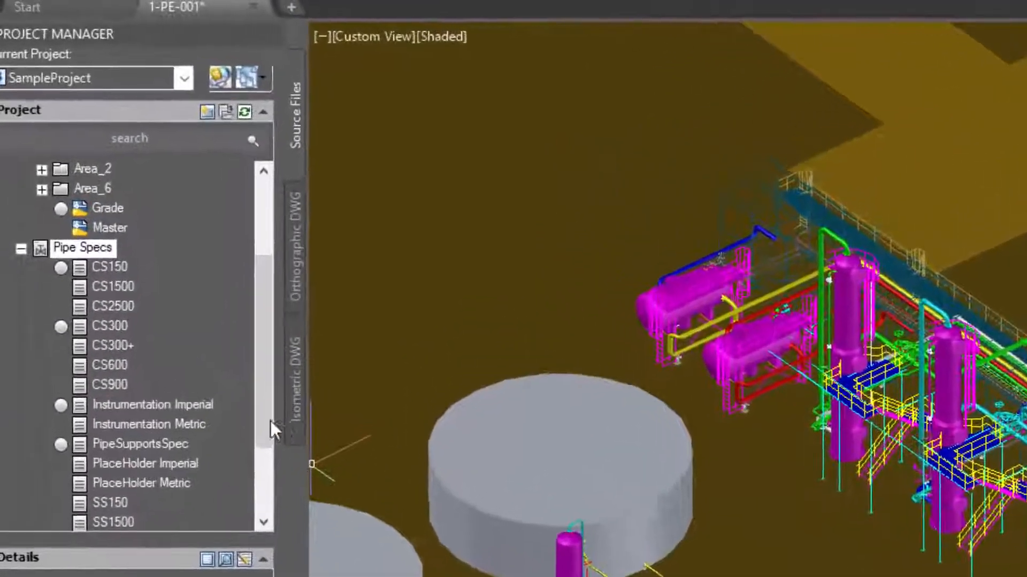
# - Check out the CS150 pipe spec from the project's Pipe Specs
pyautogui.click(92, 264)
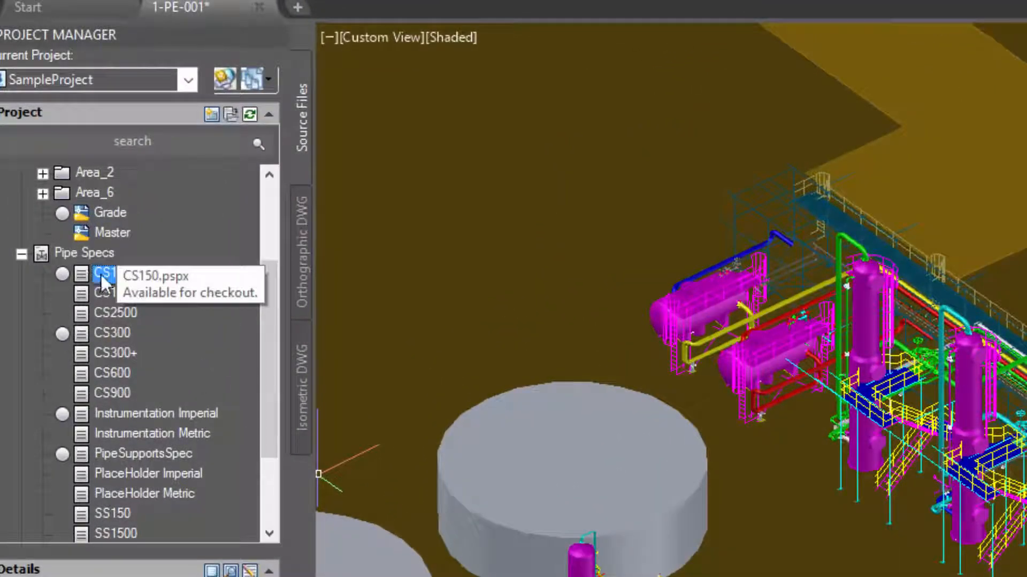
pyautogui.rightClick(106, 268)
pyautogui.click(180, 473)
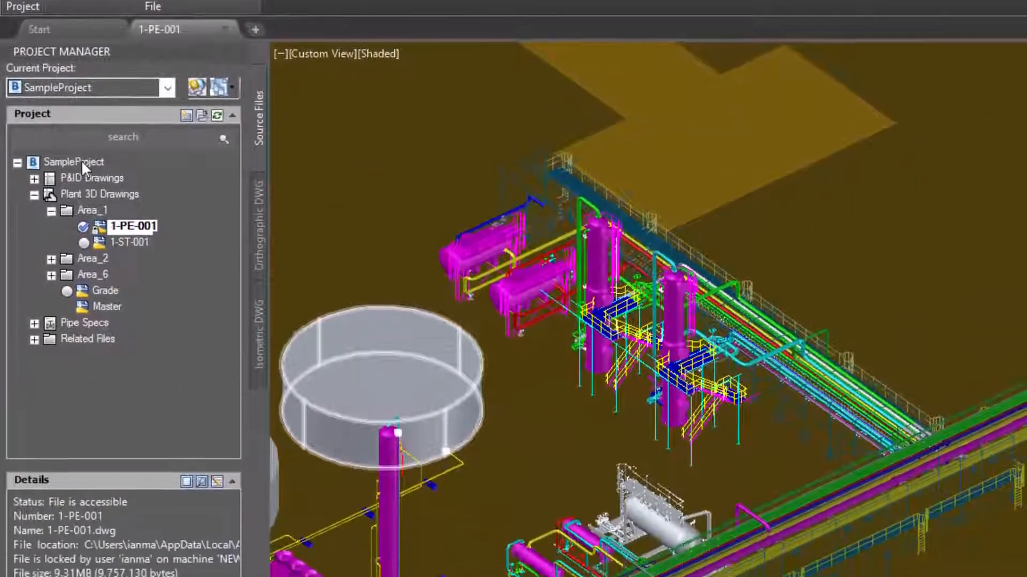
# - Create a backup copy of the whole SampleProject in the default backup location
pyautogui.rightClick(81, 274)
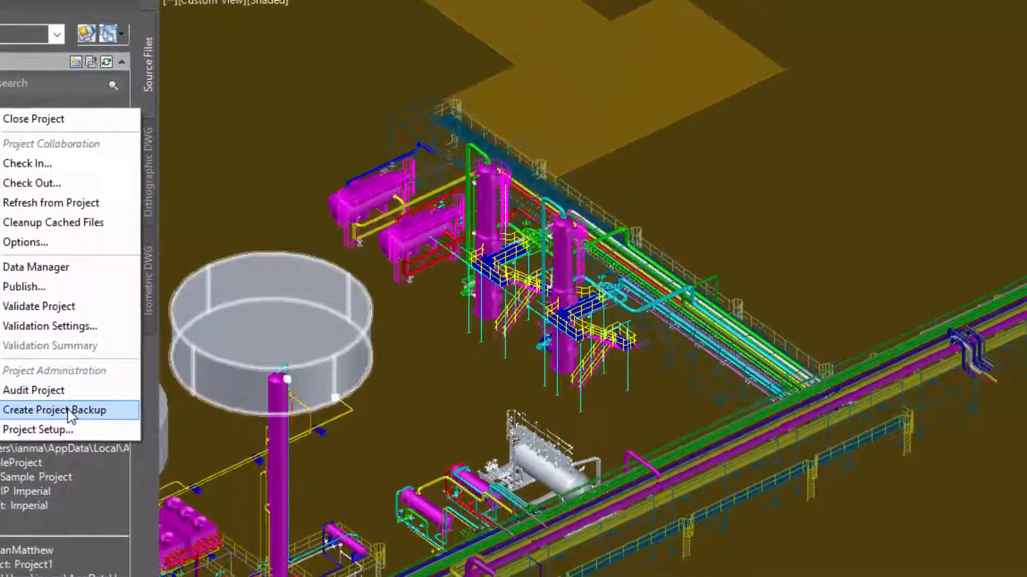
pyautogui.click(116, 416)
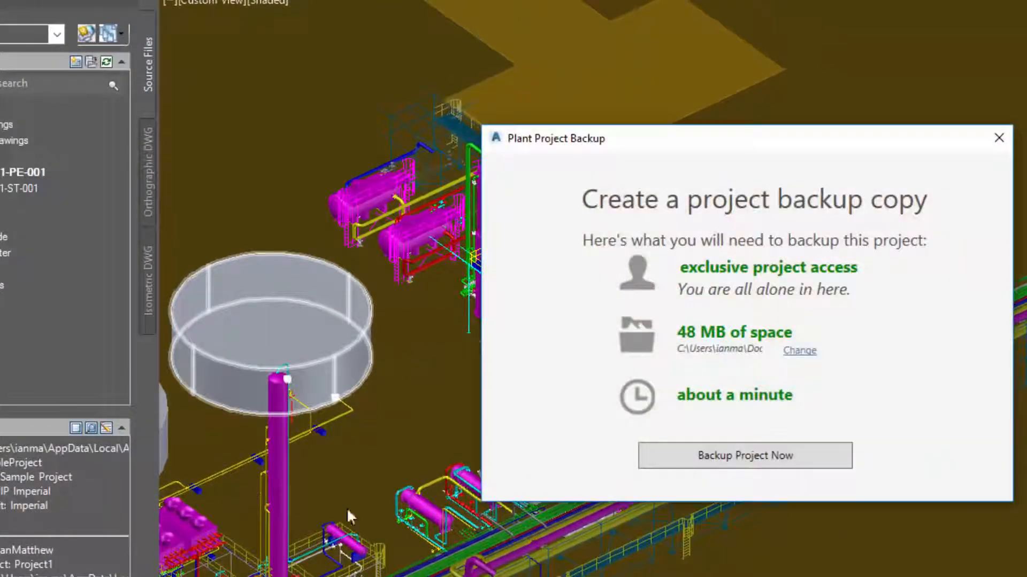
pyautogui.click(747, 461)
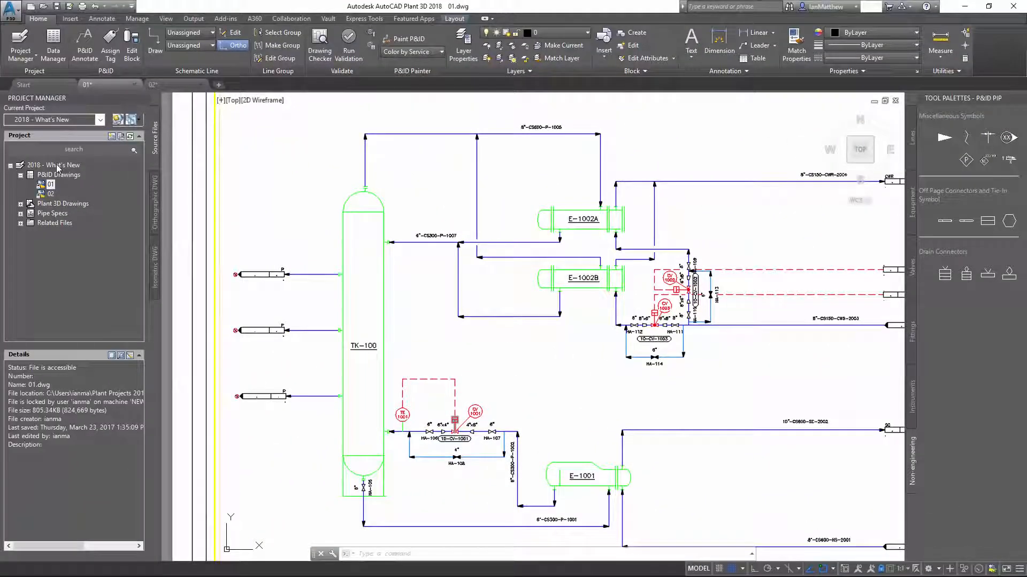
# - Open the P&ID painter settings in the 2018 - What's New project setup and display the Color by Size style
pyautogui.rightClick(57, 166)
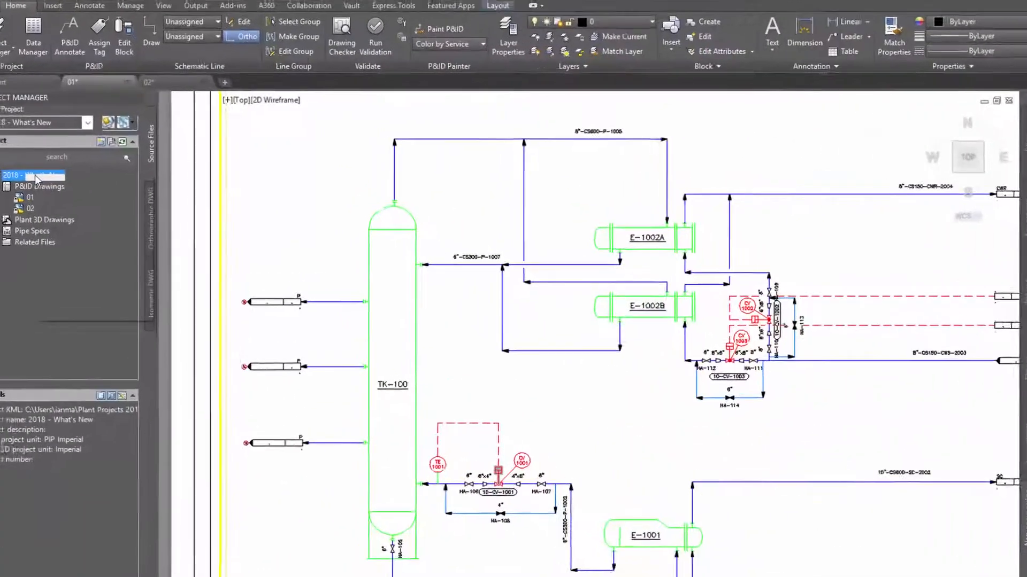
pyautogui.click(92, 287)
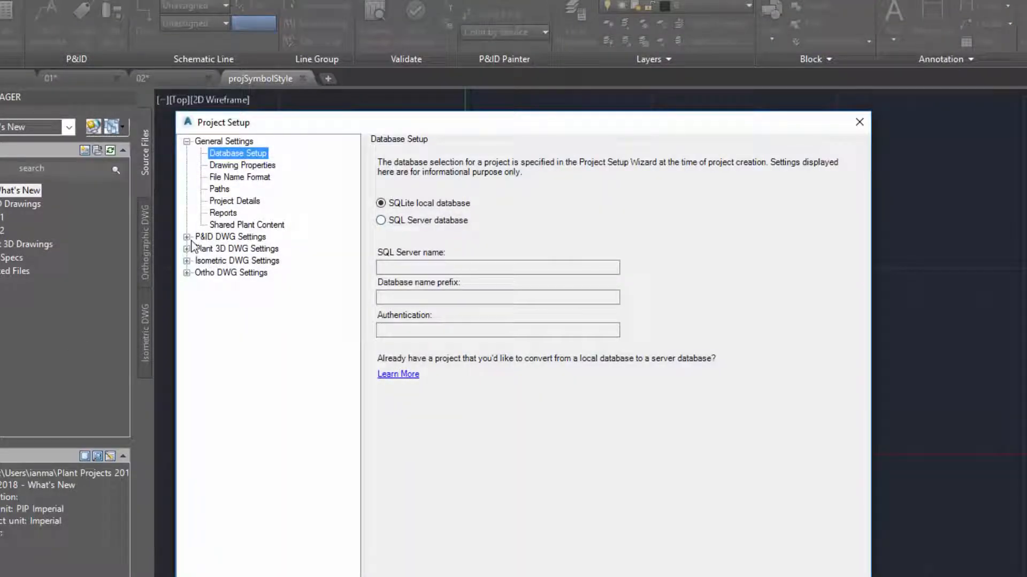
pyautogui.click(195, 238)
pyautogui.click(242, 309)
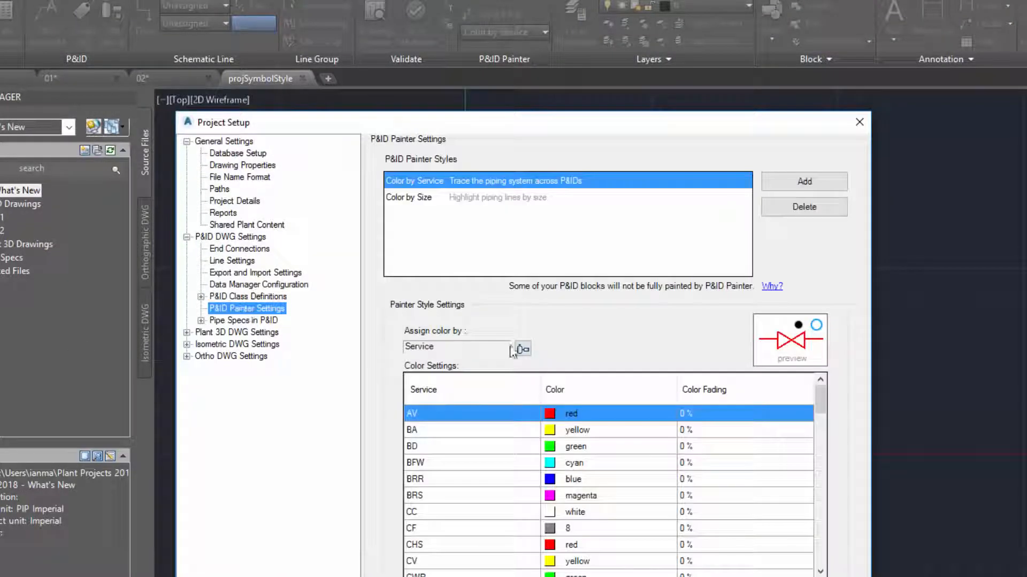
pyautogui.click(461, 201)
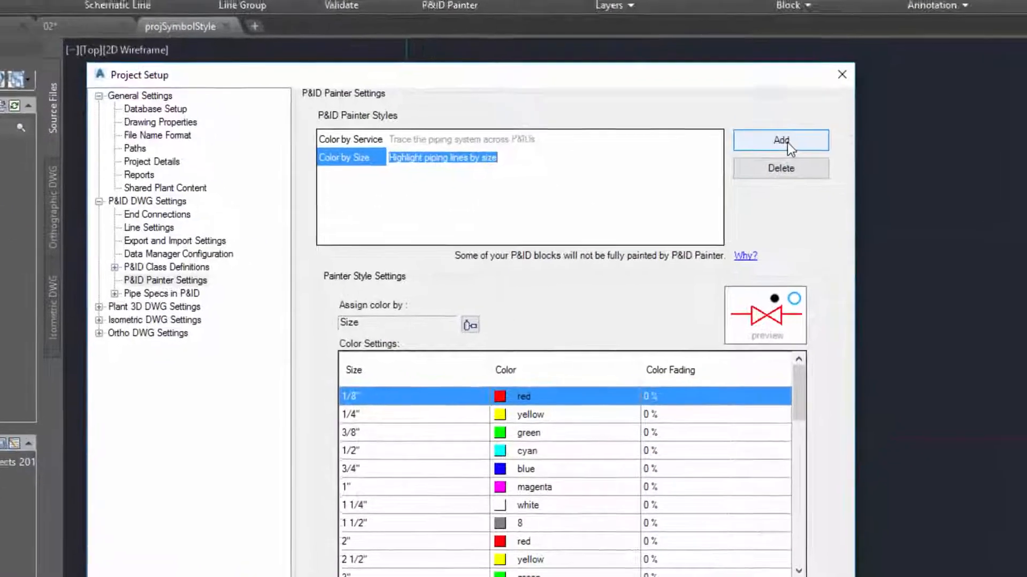
# - Add a P&ID painter style named Color by Spec with the description "Highlight Pipeline according to piping spec"
pyautogui.click(804, 181)
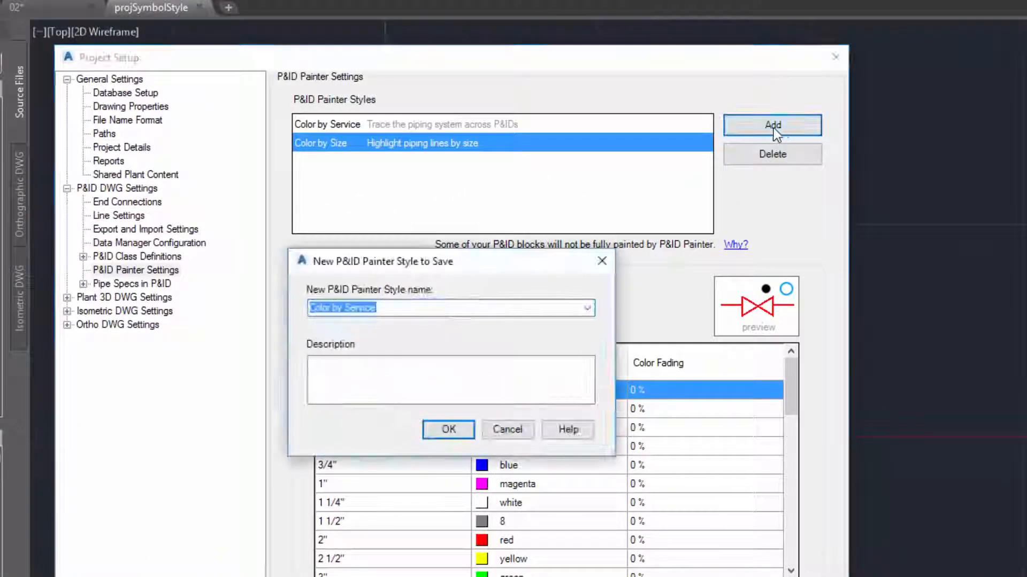
pyautogui.click(383, 308)
pyautogui.moveTo(348, 308); pyautogui.dragTo(344, 308)
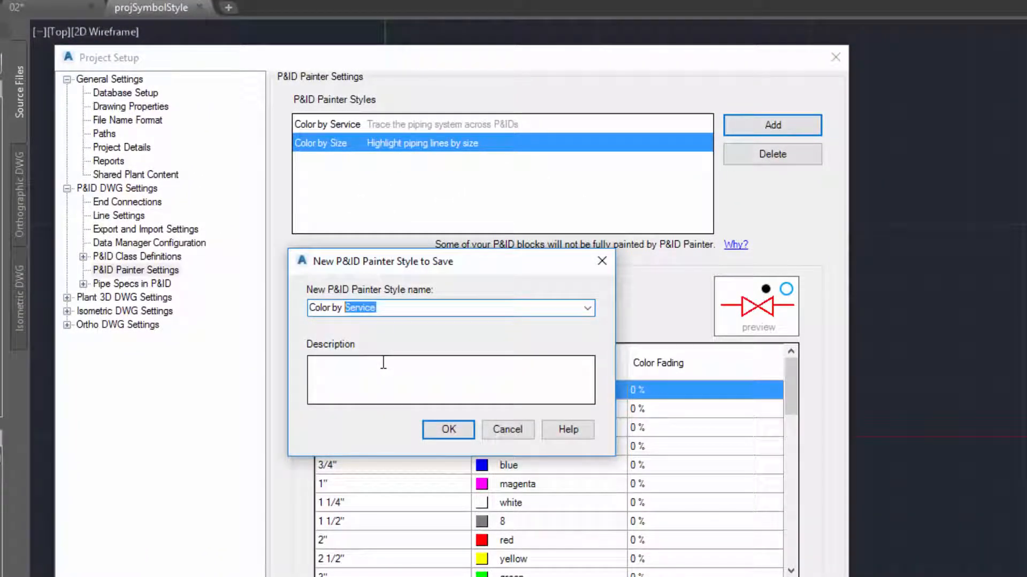
pyautogui.click(322, 367)
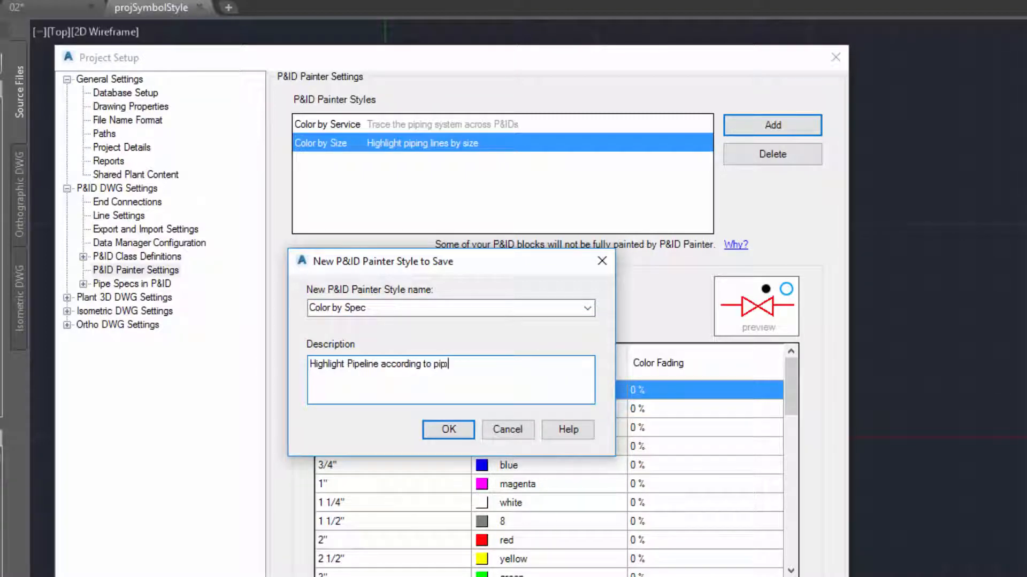
pyautogui.click(450, 429)
# - Assign the Color by Spec style's colors by the Spec (Pipe_Specs) property list
pyautogui.click(451, 317)
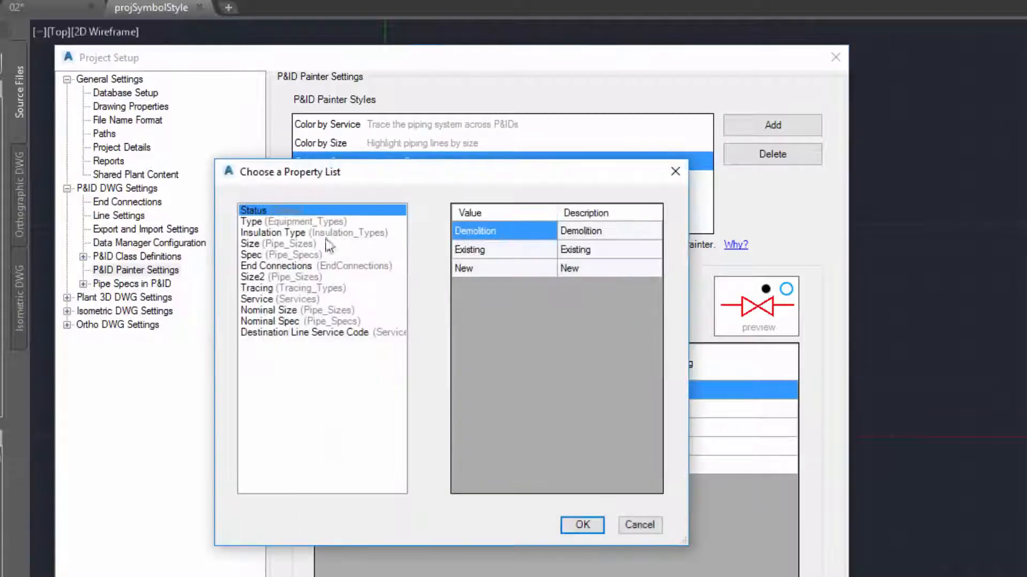
pyautogui.click(267, 252)
pyautogui.click(577, 519)
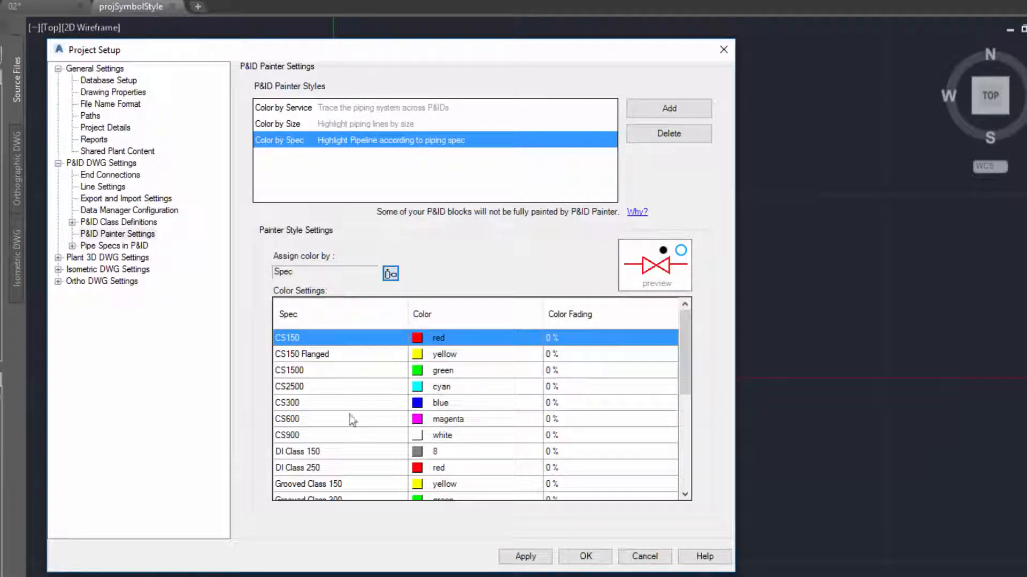
# - Set the CS300 spec's painter color to 250 in the Color by Spec style and accept the project setup
pyautogui.doubleClick(439, 405)
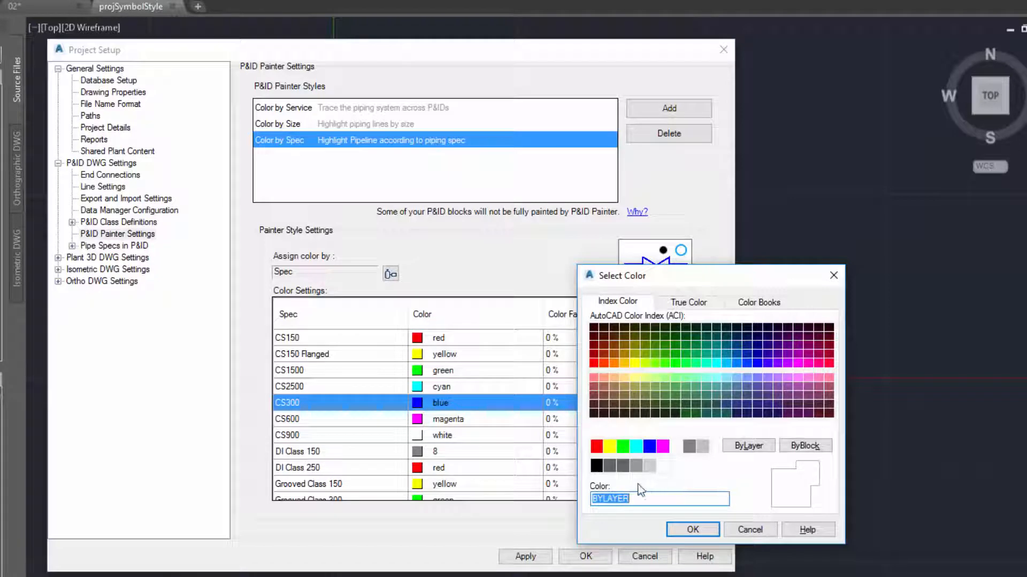
pyautogui.click(597, 466)
pyautogui.click(678, 529)
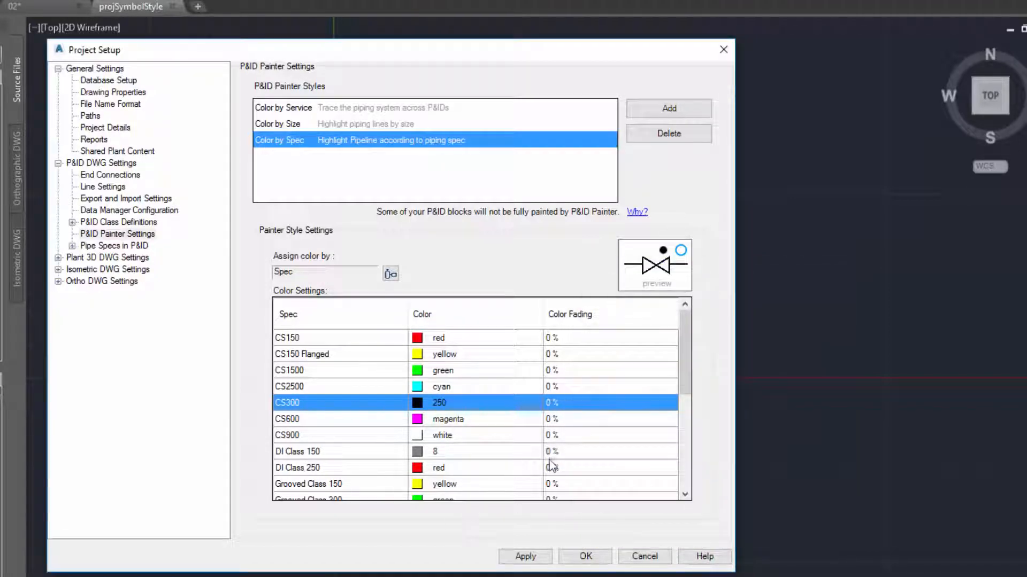
pyautogui.click(588, 558)
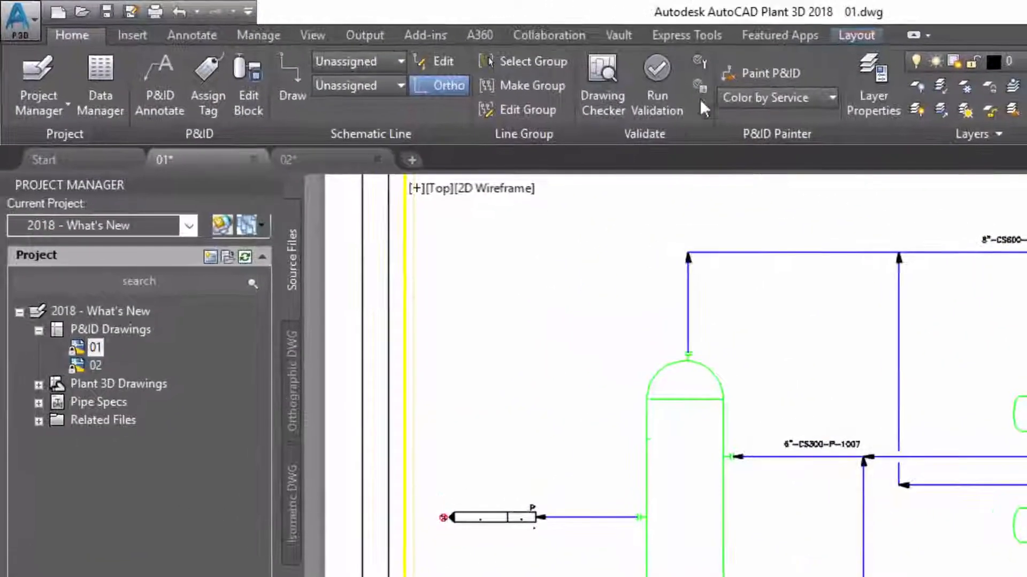
# - Turn on P&ID painting for drawing 01 and apply the Color by Spec style
pyautogui.click(728, 85)
pyautogui.click(832, 98)
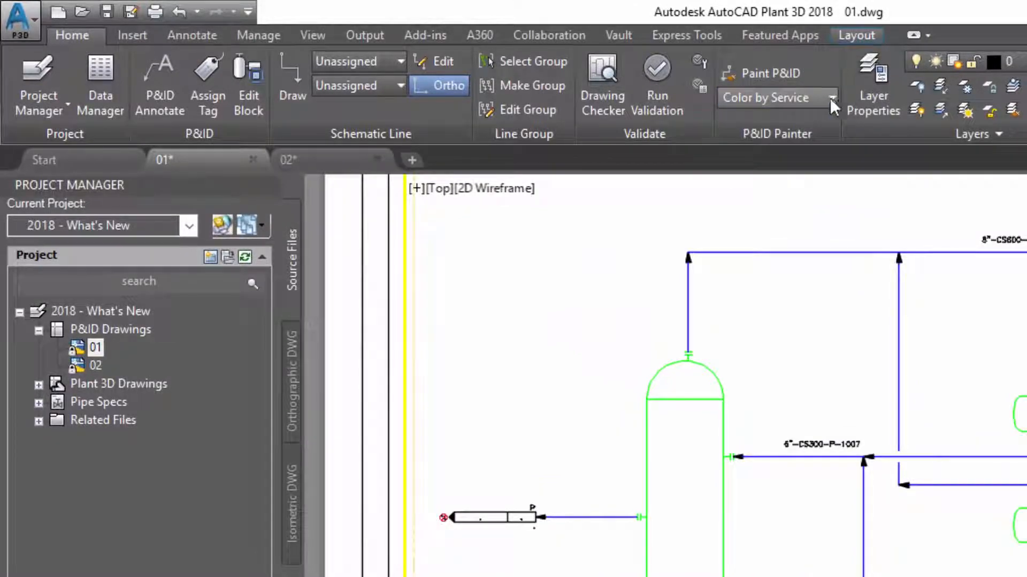
pyautogui.click(769, 73)
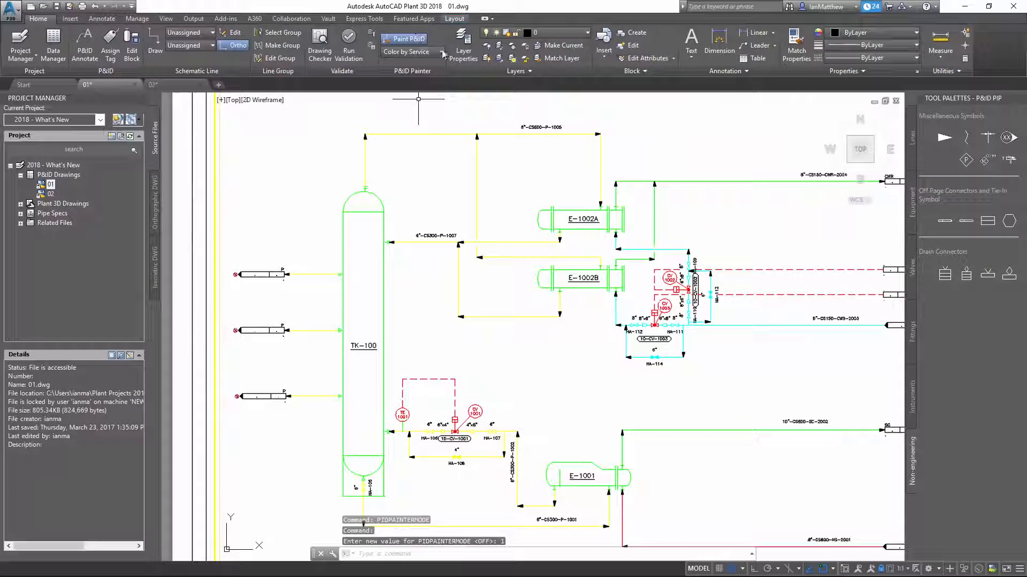
pyautogui.click(441, 53)
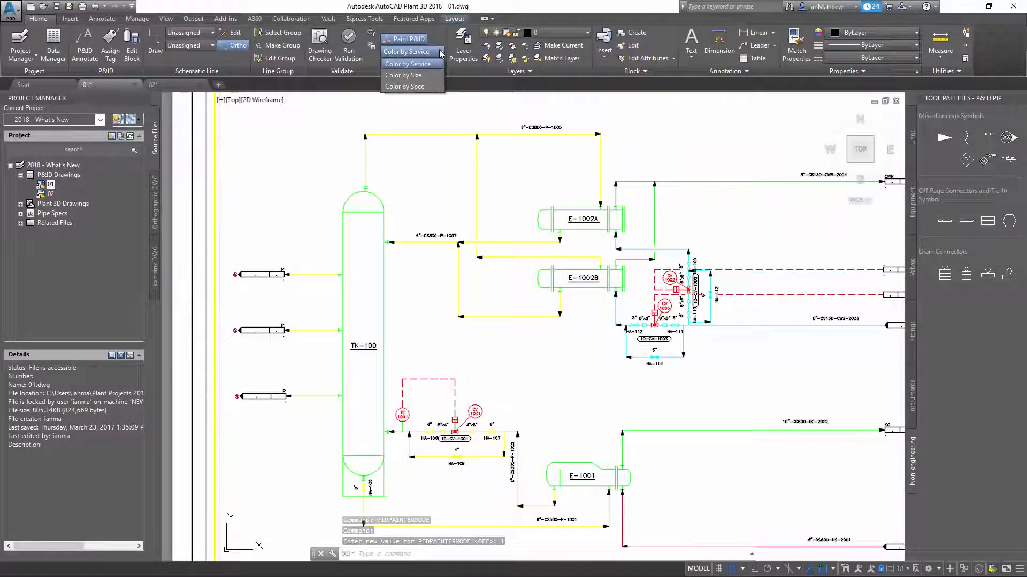
pyautogui.click(407, 90)
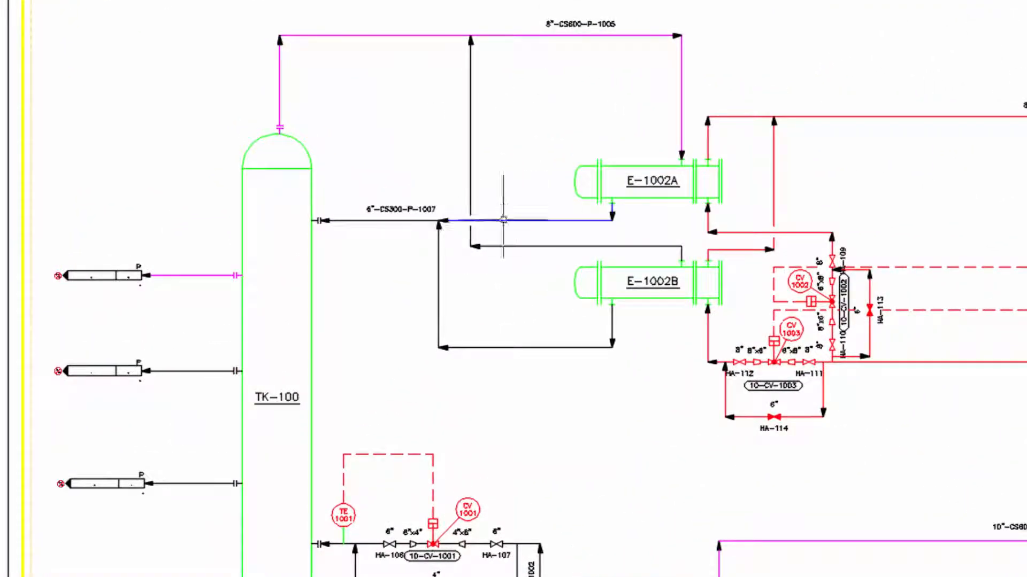
# - Assign size 8" and spec CS300 to the tag of the pipe line segment leaving the underside of E-1002A
pyautogui.click(535, 220)
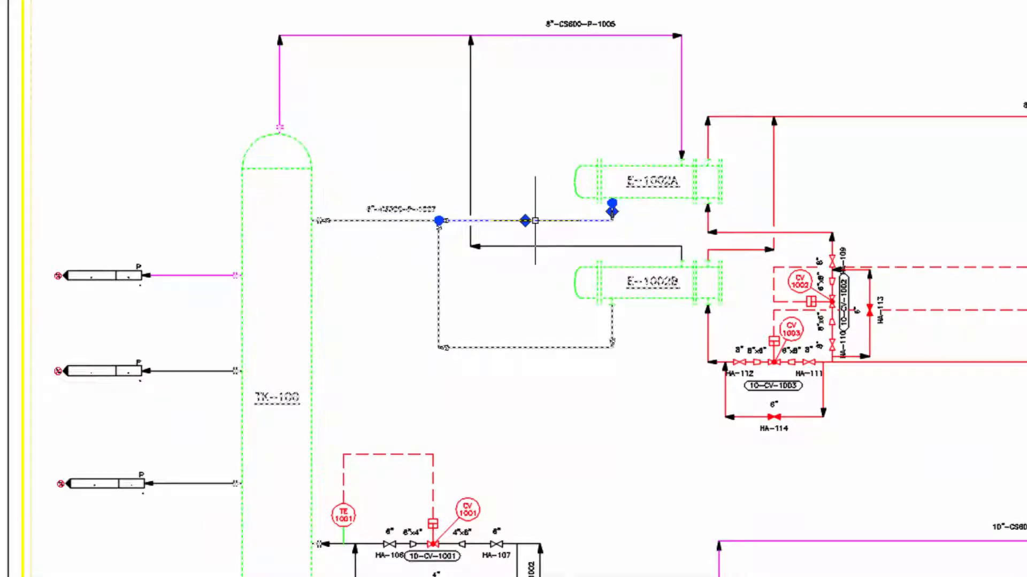
pyautogui.rightClick(535, 222)
pyautogui.click(566, 279)
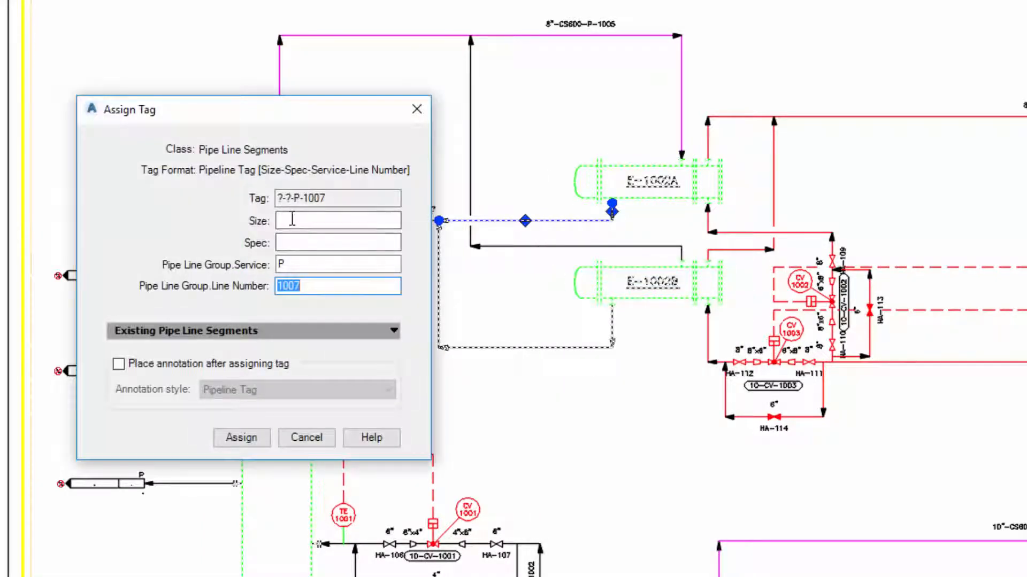
pyautogui.click(293, 224)
pyautogui.click(291, 413)
pyautogui.click(393, 242)
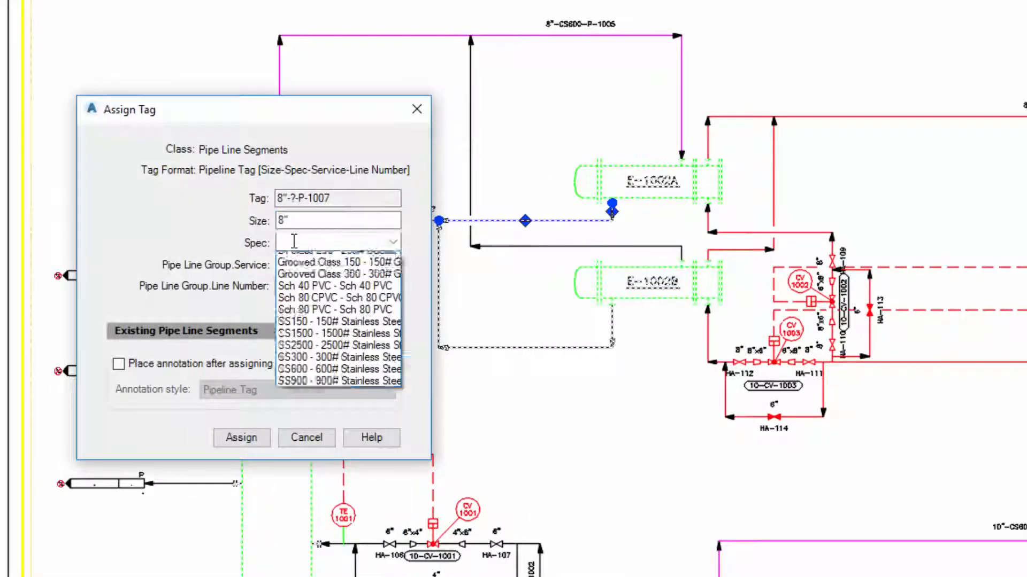
pyautogui.click(309, 284)
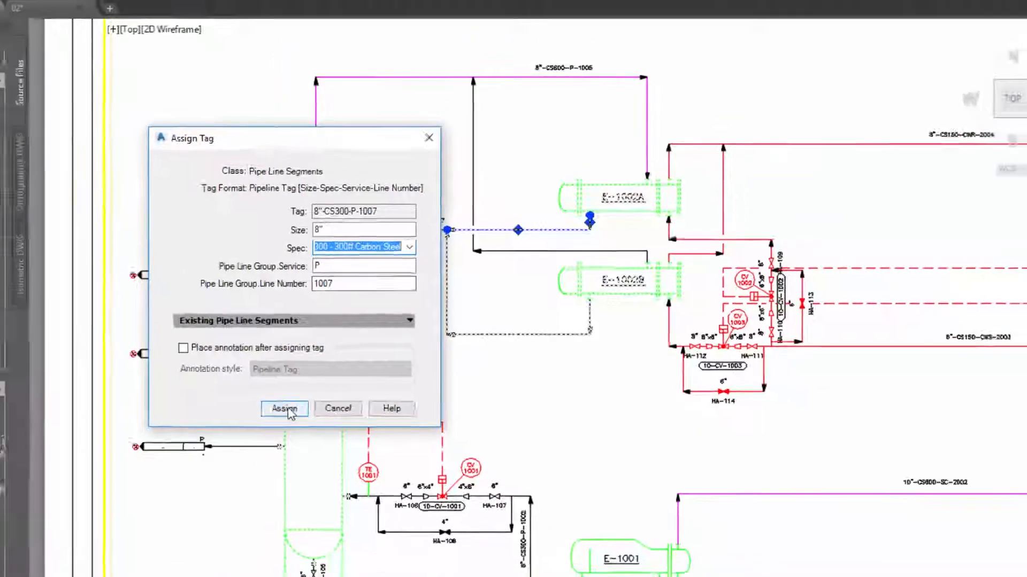
pyautogui.click(241, 438)
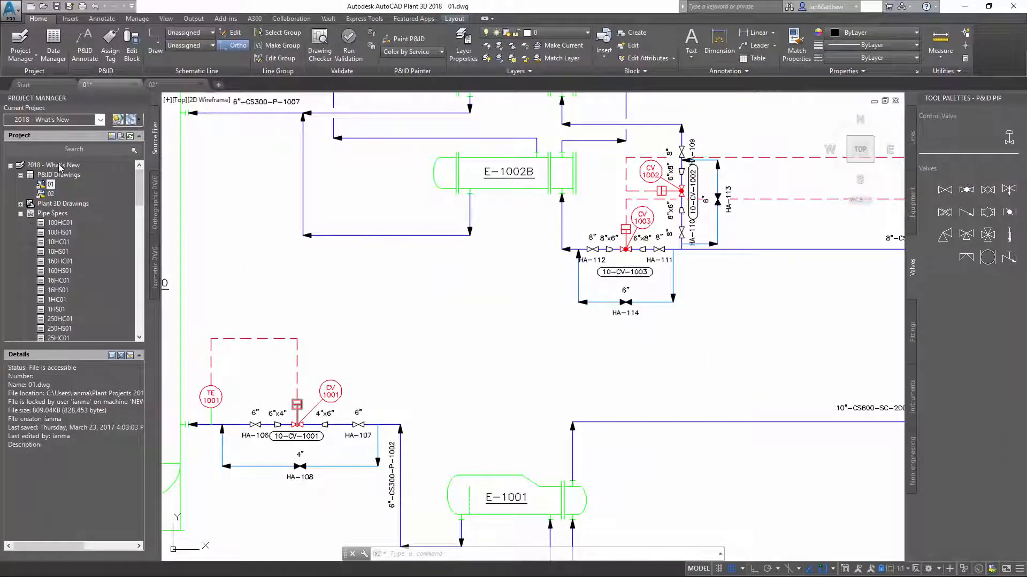
# - Change the 2018 - What's New project to a Spec Driven Project in the Pipe Specs in P&ID setup
pyautogui.click(61, 167)
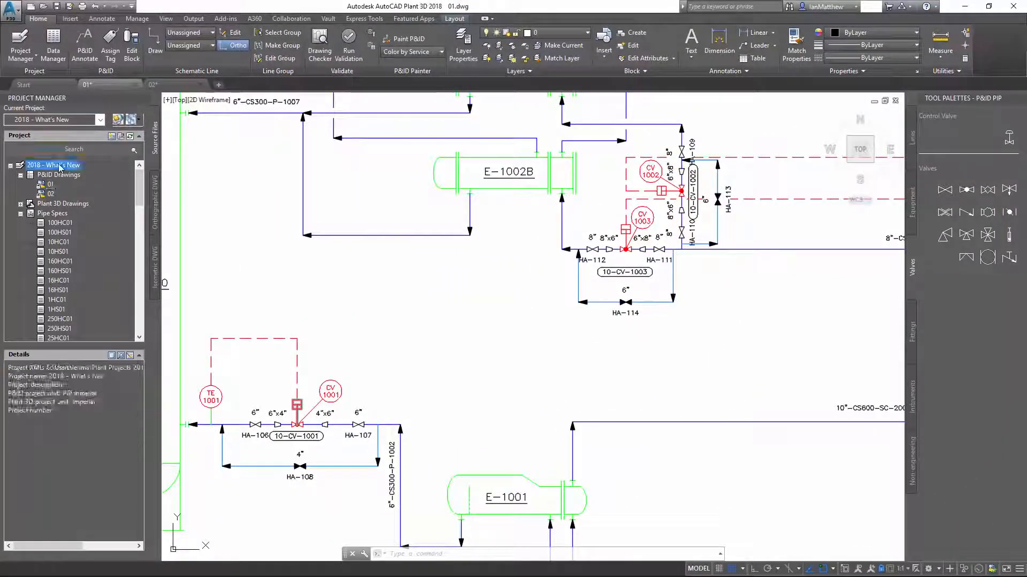
pyautogui.rightClick(61, 166)
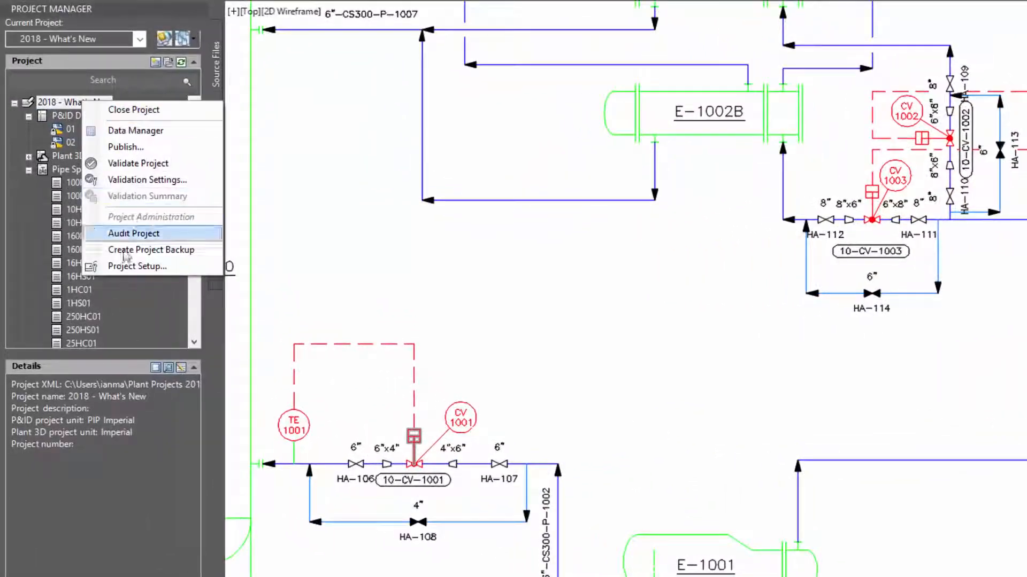
pyautogui.click(125, 267)
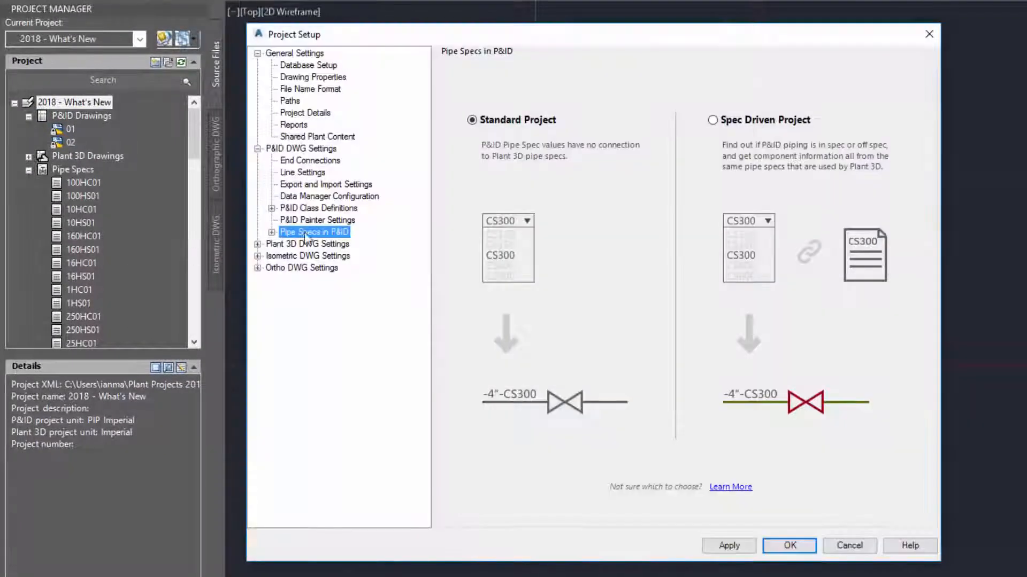
pyautogui.click(729, 121)
pyautogui.click(791, 546)
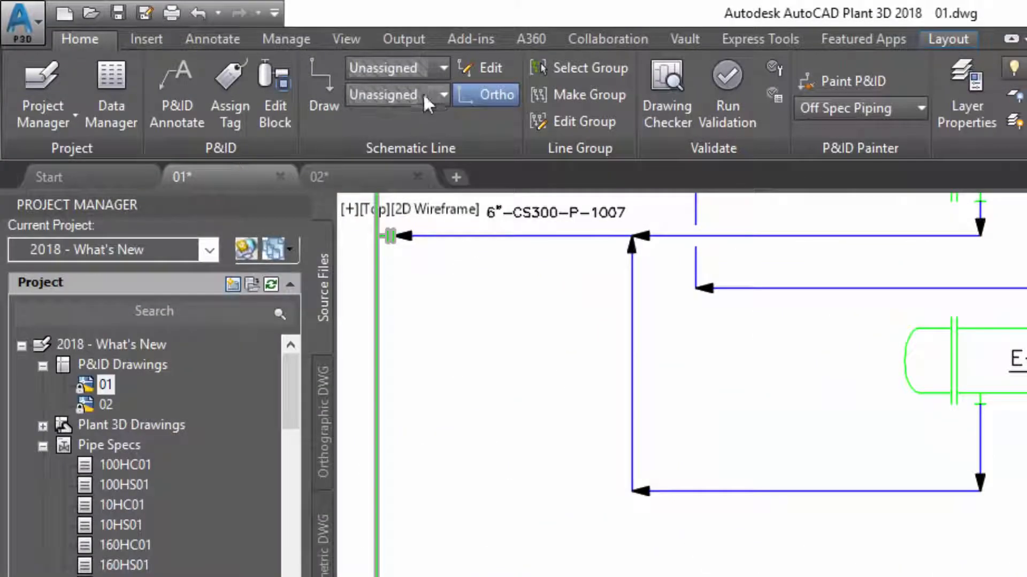
# - Set the schematic line spec to CS300 and size to 6", and insert a valve on the horizontal pipe line below E-1002B
pyautogui.click(435, 93)
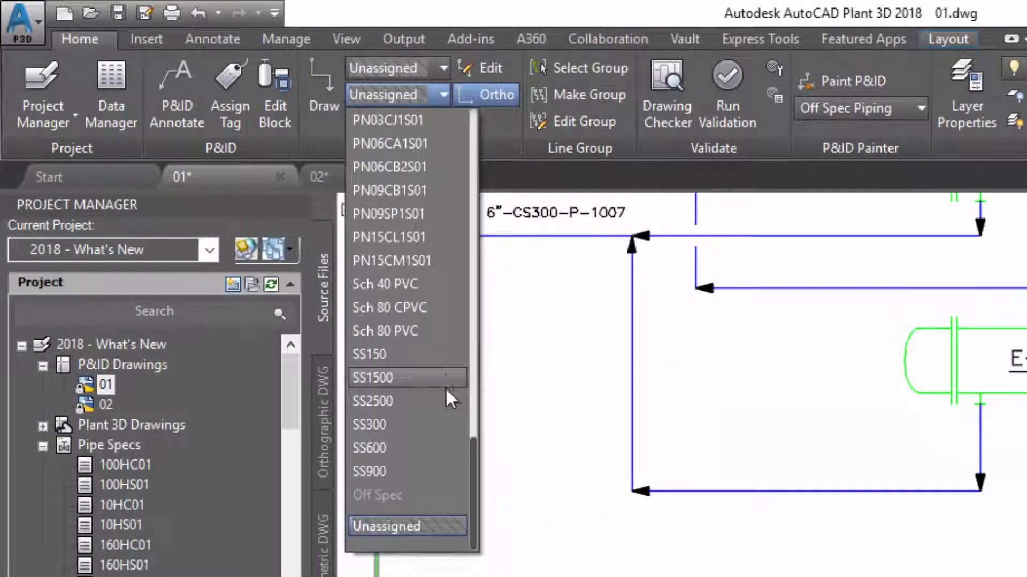
pyautogui.scroll(5, 460, 369)
pyautogui.scroll(6, 481, 267)
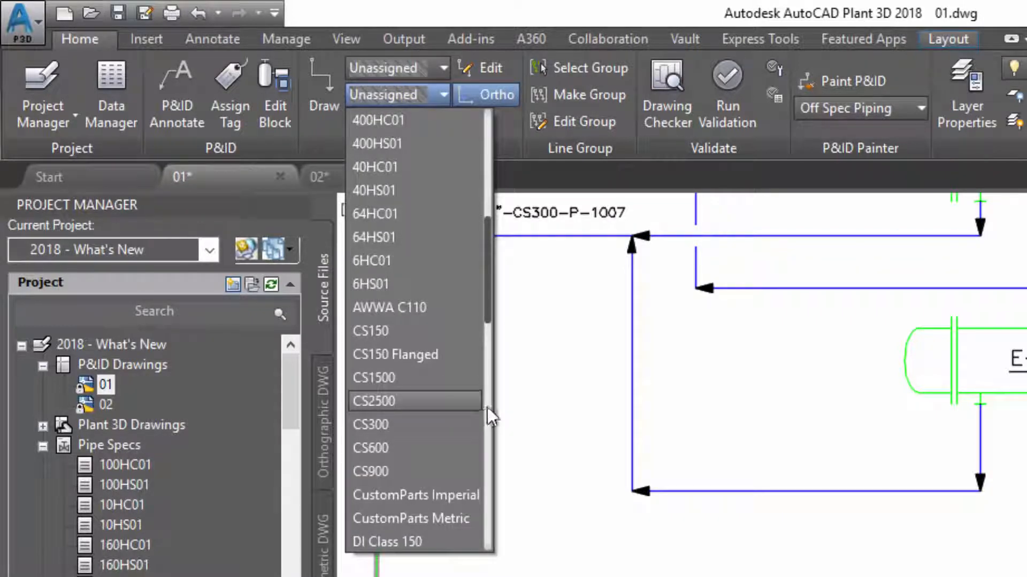
pyautogui.click(375, 423)
pyautogui.click(442, 68)
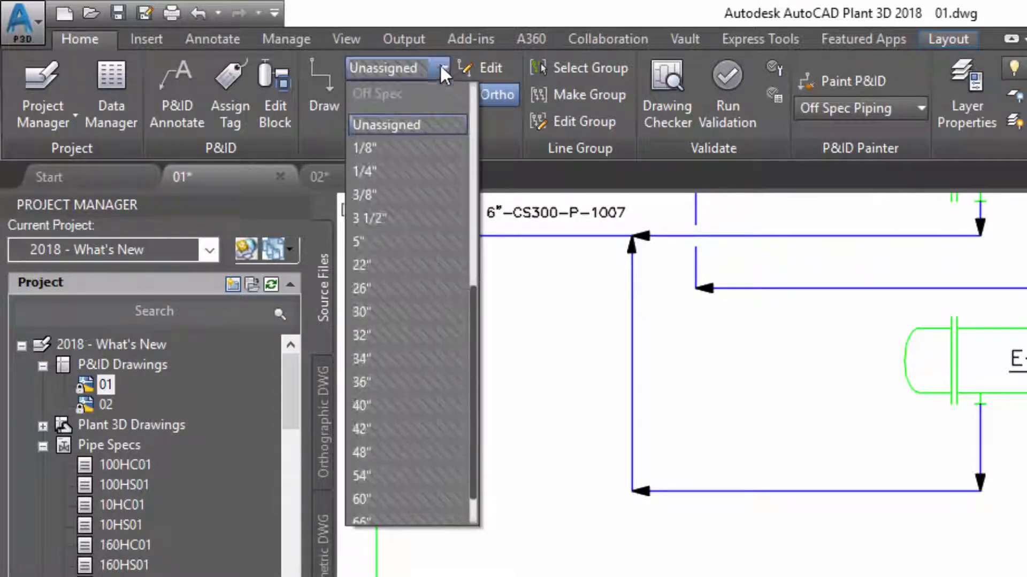
pyautogui.moveTo(477, 303); pyautogui.dragTo(482, 168)
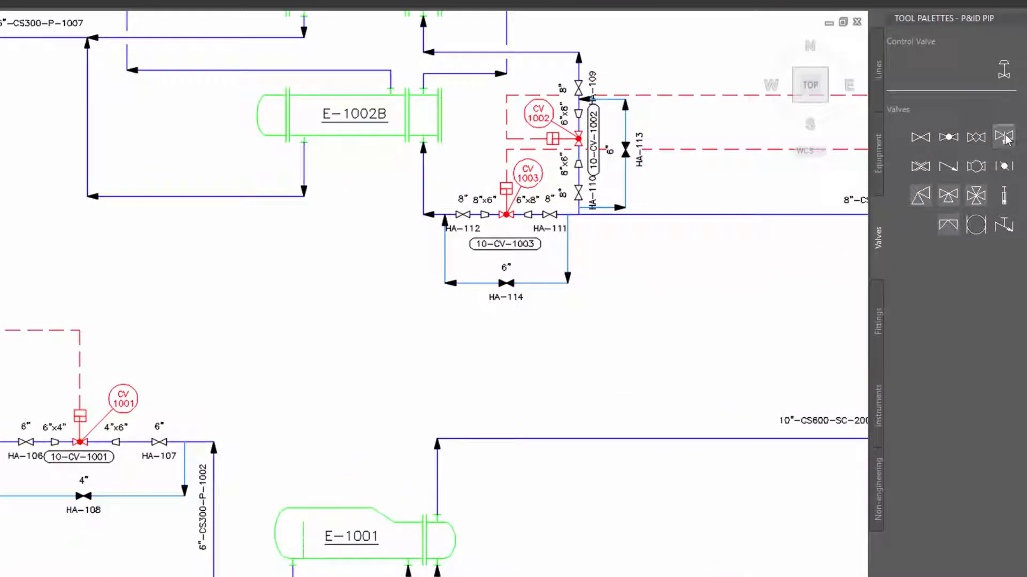
pyautogui.click(1005, 137)
pyautogui.click(203, 196)
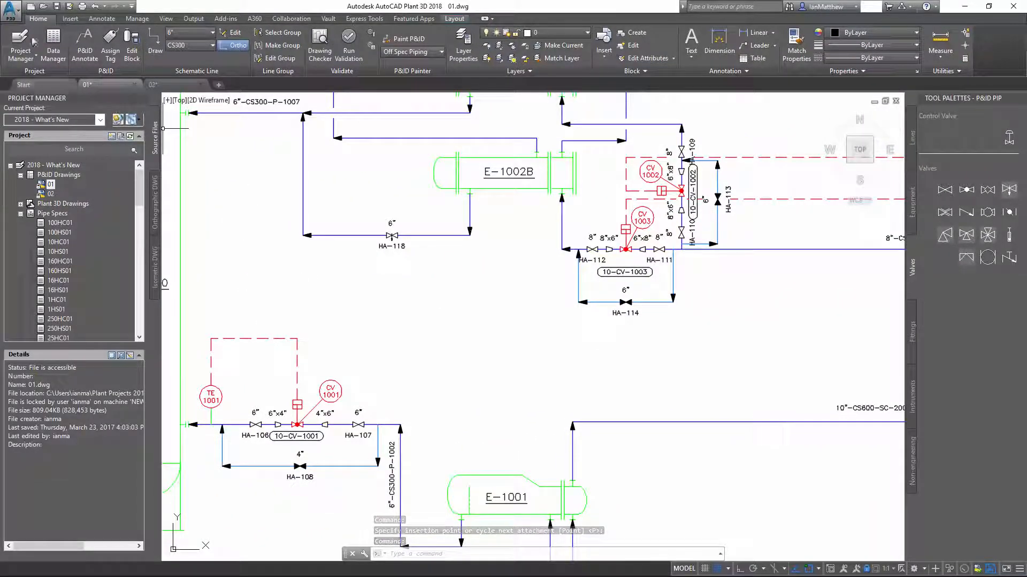
# - Review the Off Spec Piping painter style in the project's P&ID painter settings
pyautogui.rightClick(60, 165)
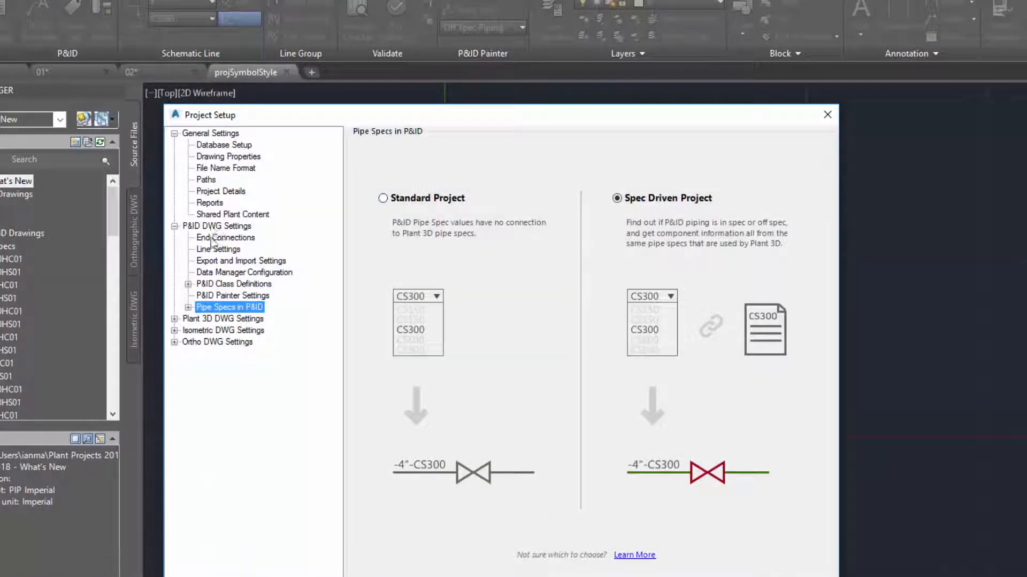
pyautogui.click(215, 296)
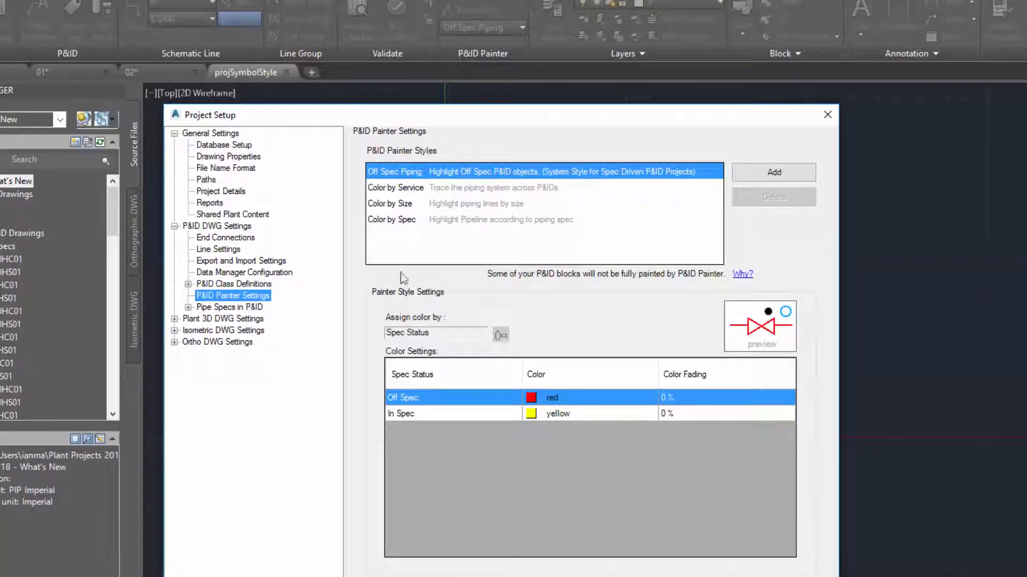
pyautogui.click(827, 114)
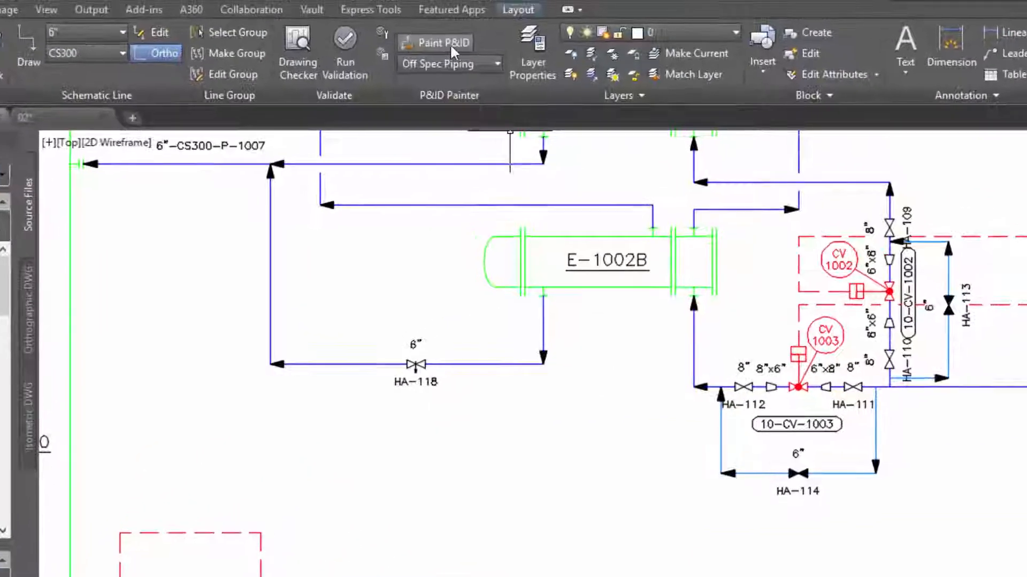
# - Paint drawing 01 with the Off Spec Piping style
pyautogui.click(438, 63)
pyautogui.click(430, 78)
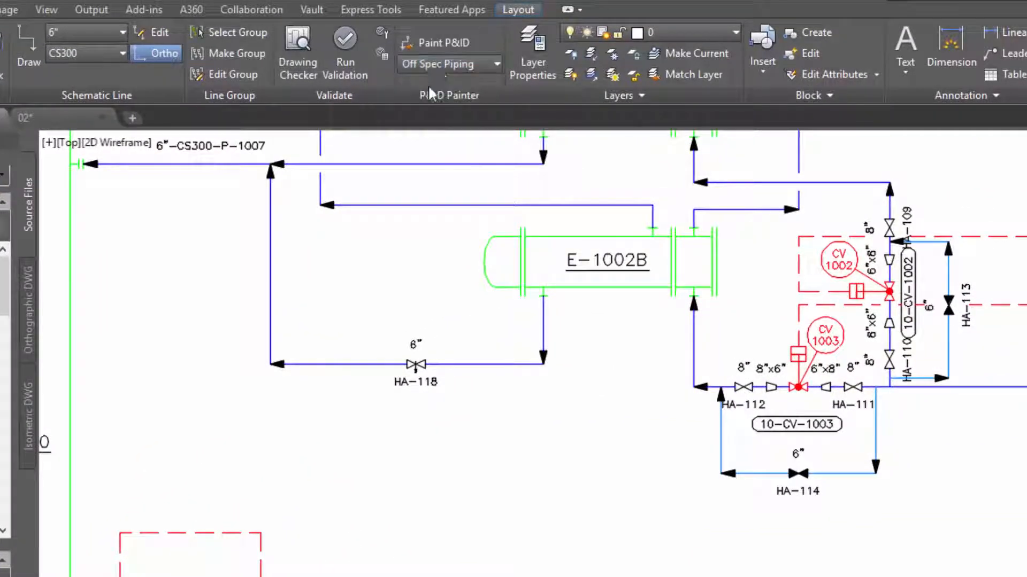
pyautogui.click(438, 40)
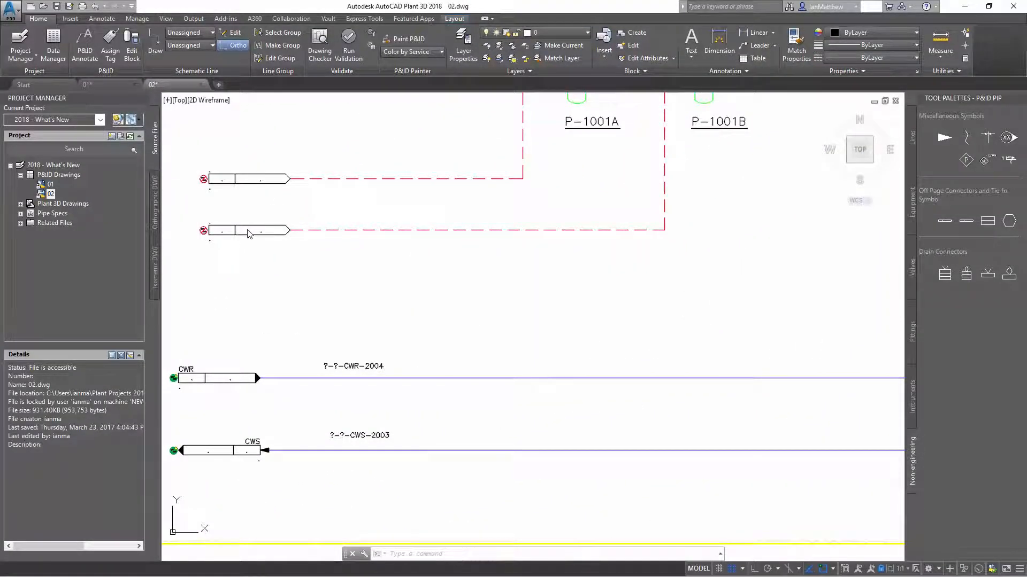
# - Connect the lower dashed signal line's off-page connector in drawing 02 to the 10-CV-1003 connector in drawing 01
pyautogui.click(248, 231)
pyautogui.rightClick(250, 230)
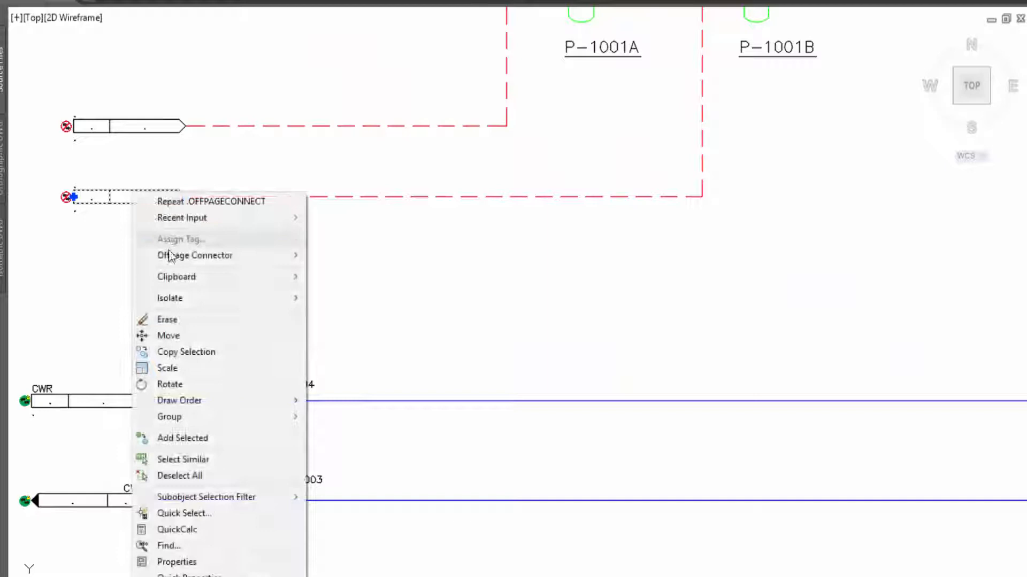
pyautogui.moveTo(170, 257)
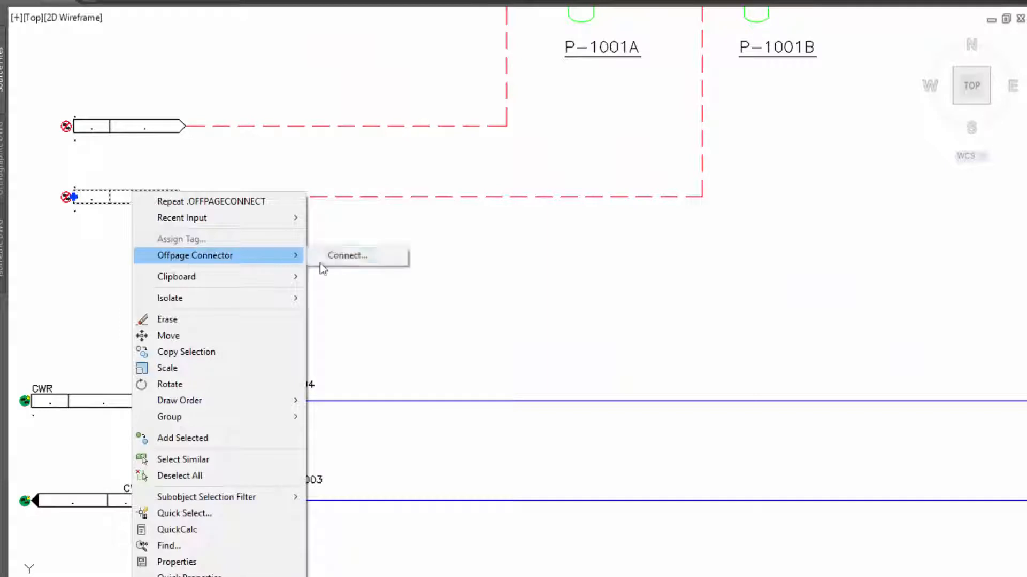
pyautogui.click(339, 256)
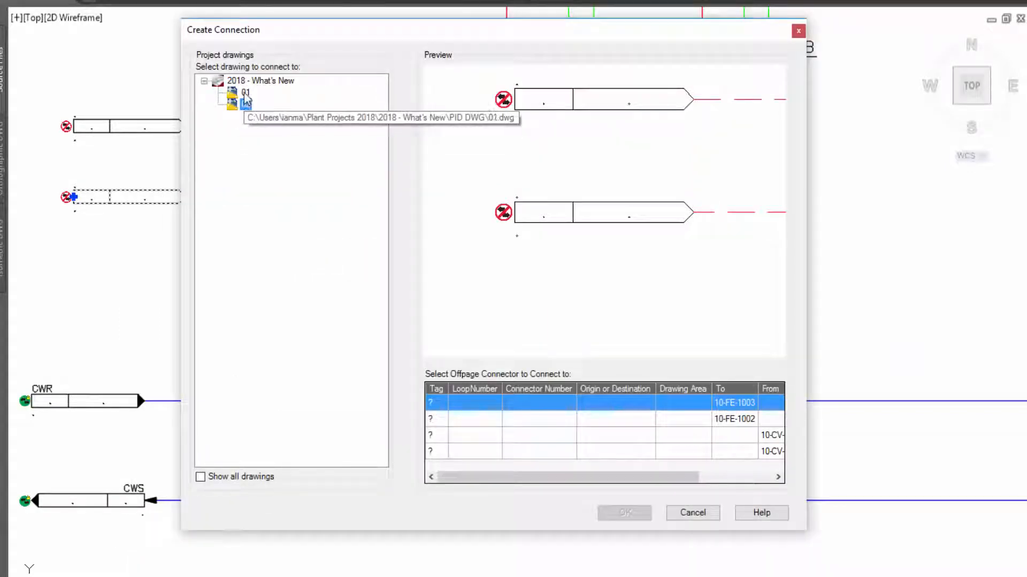
pyautogui.click(245, 92)
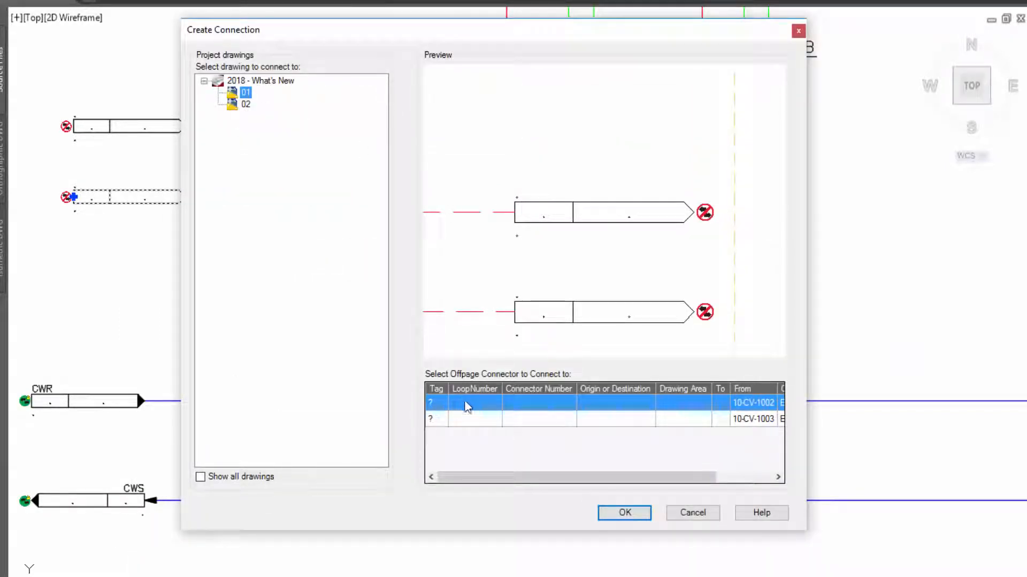
pyautogui.click(468, 419)
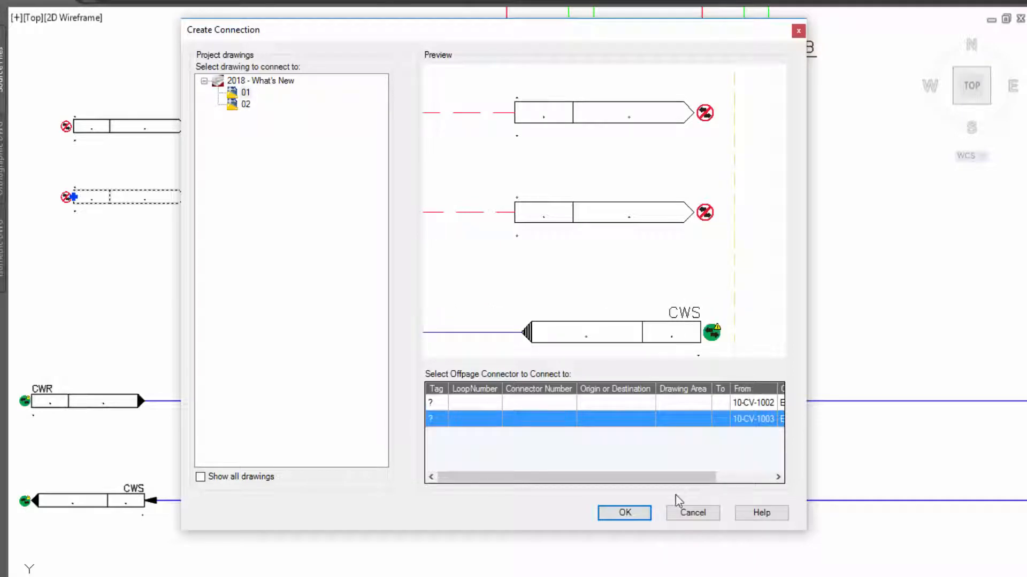
pyautogui.click(624, 514)
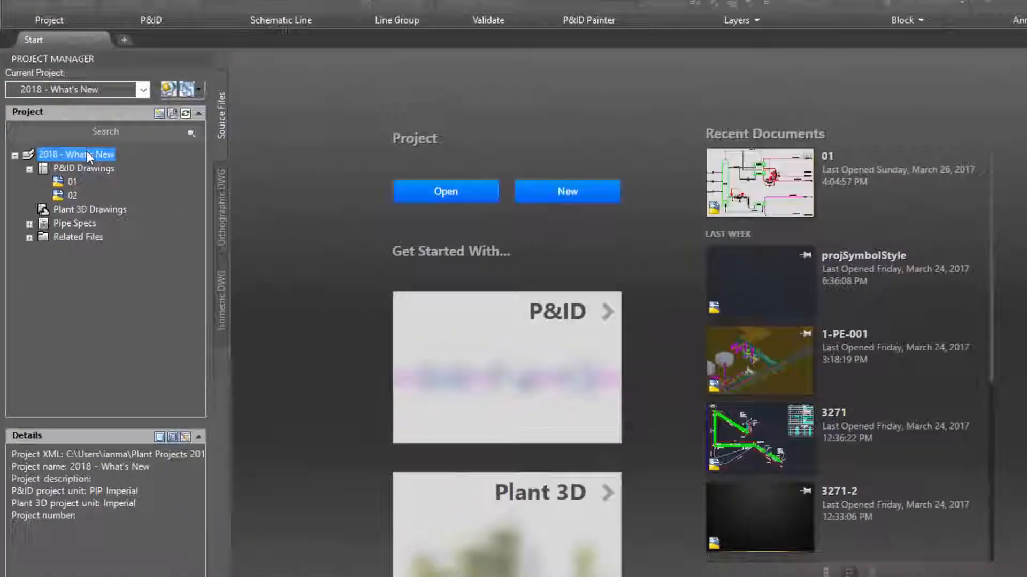
# - Create a backup of the 2018 - What's New project on the A360 Drive, and open the backup folder in File Explorer
pyautogui.rightClick(75, 164)
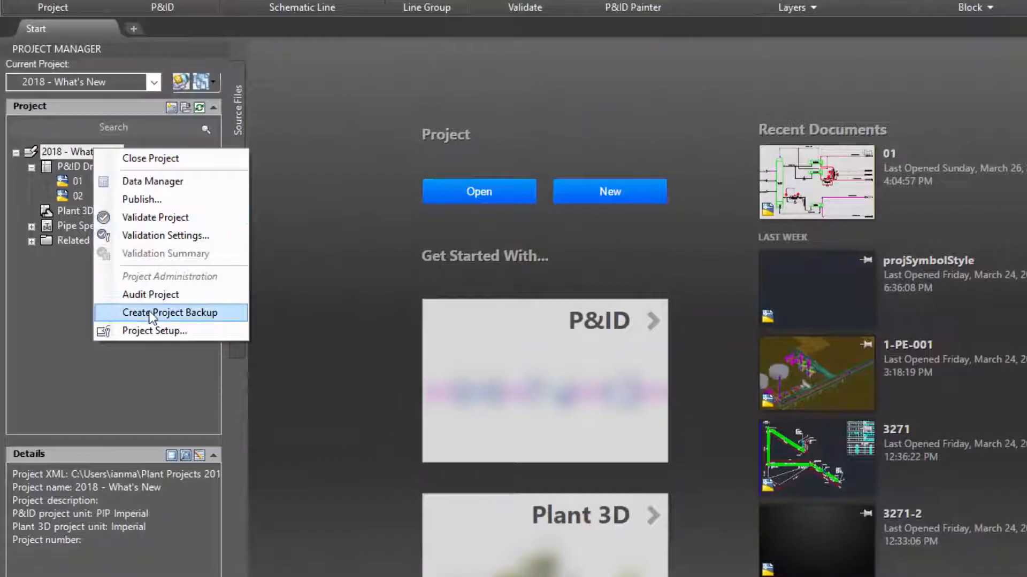
pyautogui.click(99, 270)
pyautogui.click(694, 374)
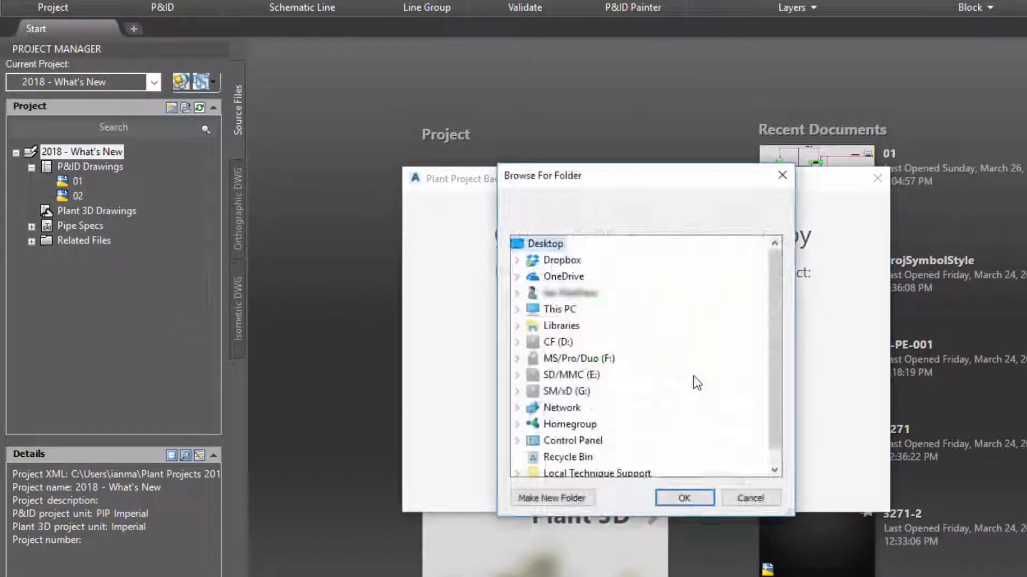
pyautogui.click(567, 311)
pyautogui.click(589, 261)
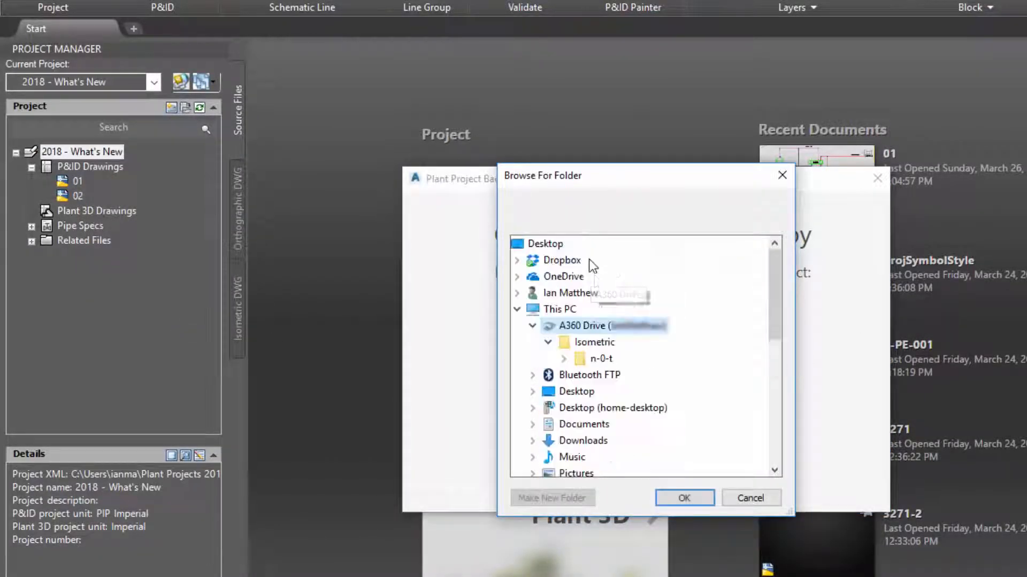
pyautogui.click(683, 498)
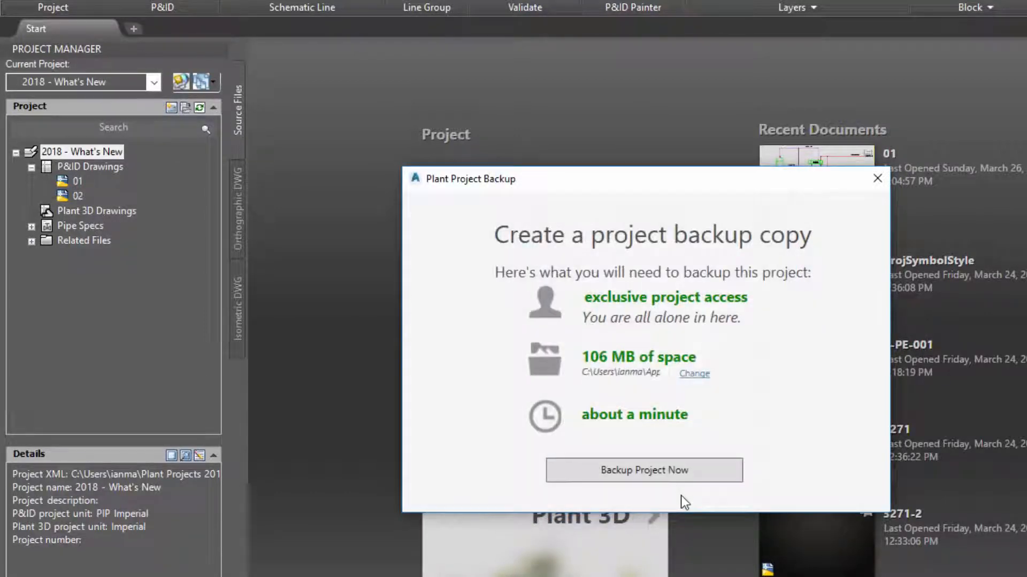
pyautogui.click(658, 471)
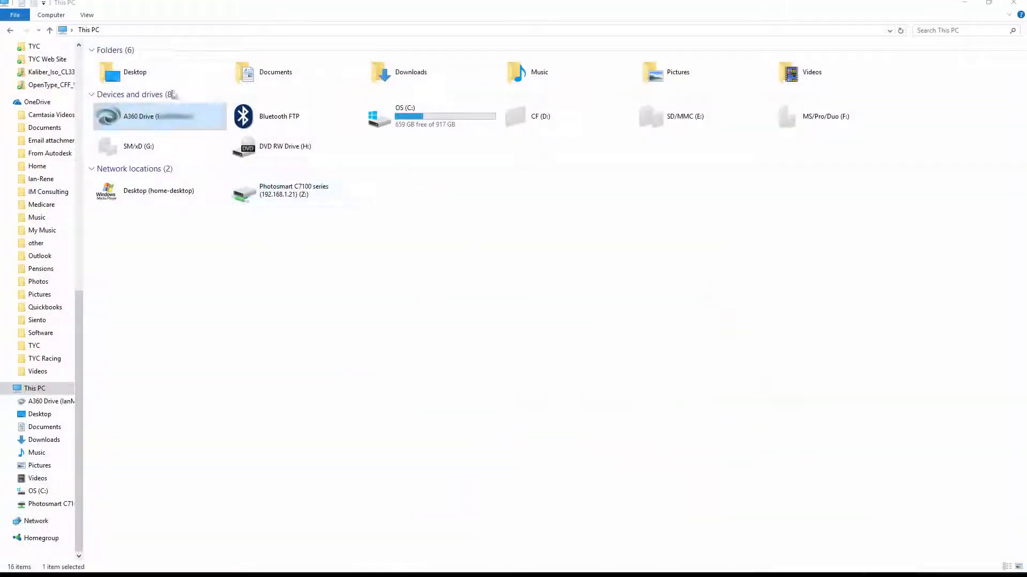
pyautogui.doubleClick(148, 119)
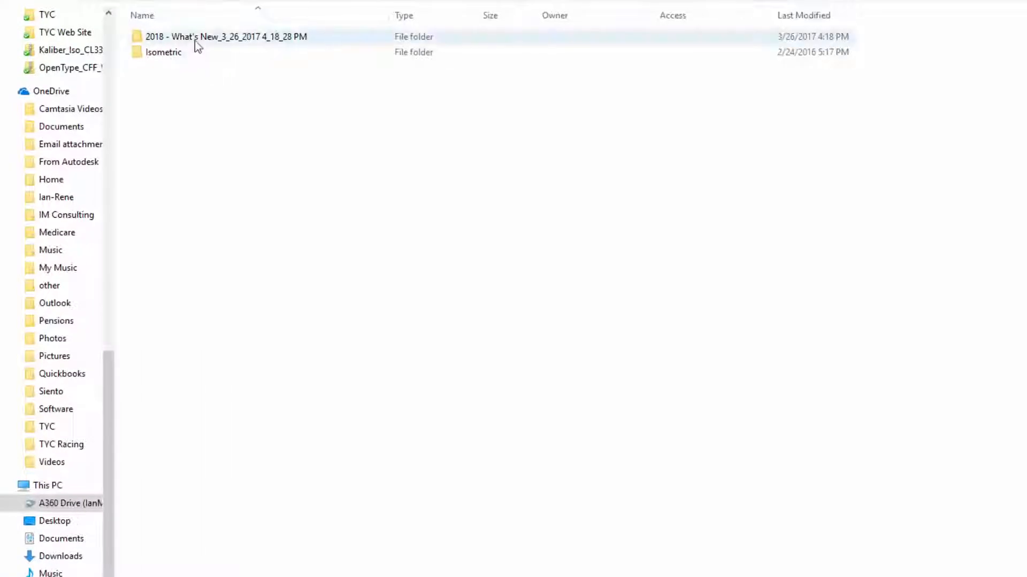
pyautogui.doubleClick(196, 37)
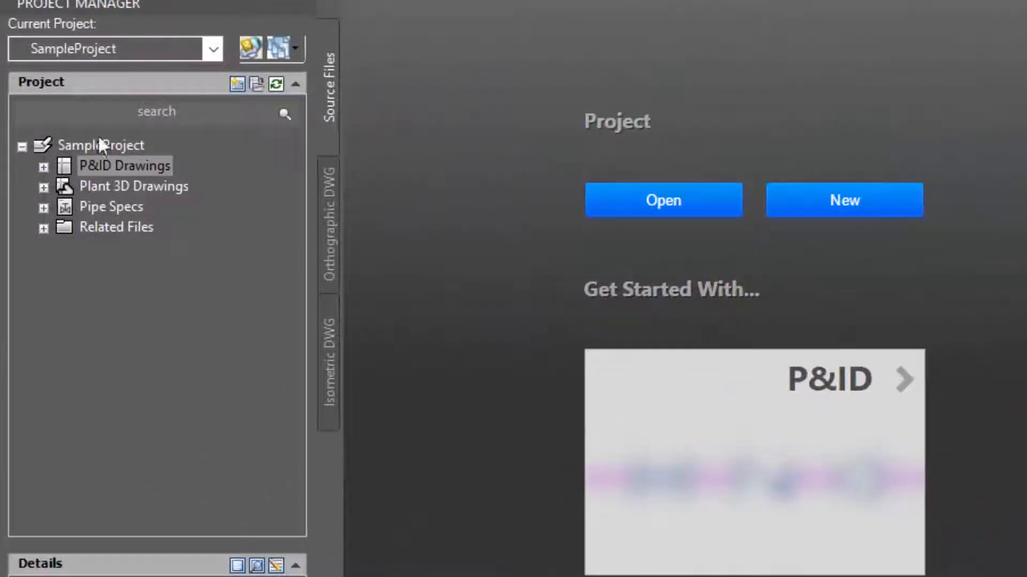
# - In AutoCAD Plant 3D, search SampleProject for 001 and open the Plant 3D drawing 1-PE-001
pyautogui.click(139, 114)
pyautogui.write('001')
pyautogui.press('Return')
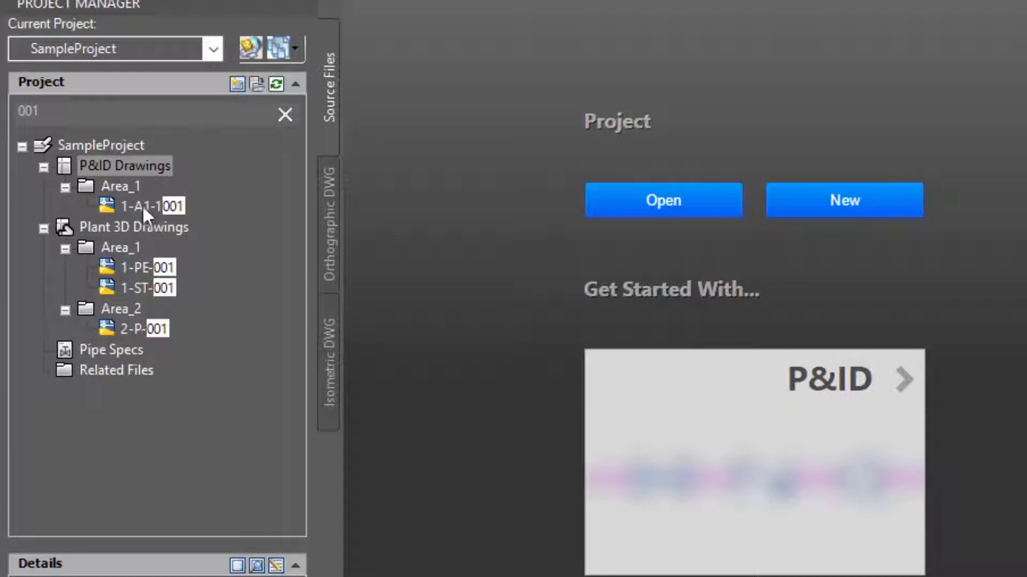
pyautogui.doubleClick(137, 267)
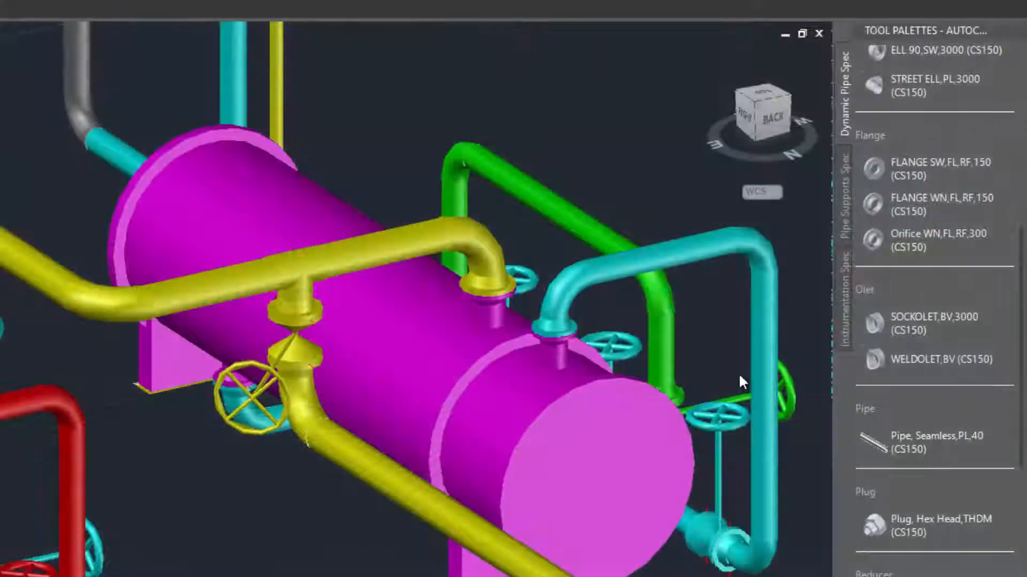
# - Insert a MAGNETIC FLOW METER,FL,RF,300 from the instrumentation spec into the yellow pipe run upstream of the magenta exchanger
pyautogui.click(843, 300)
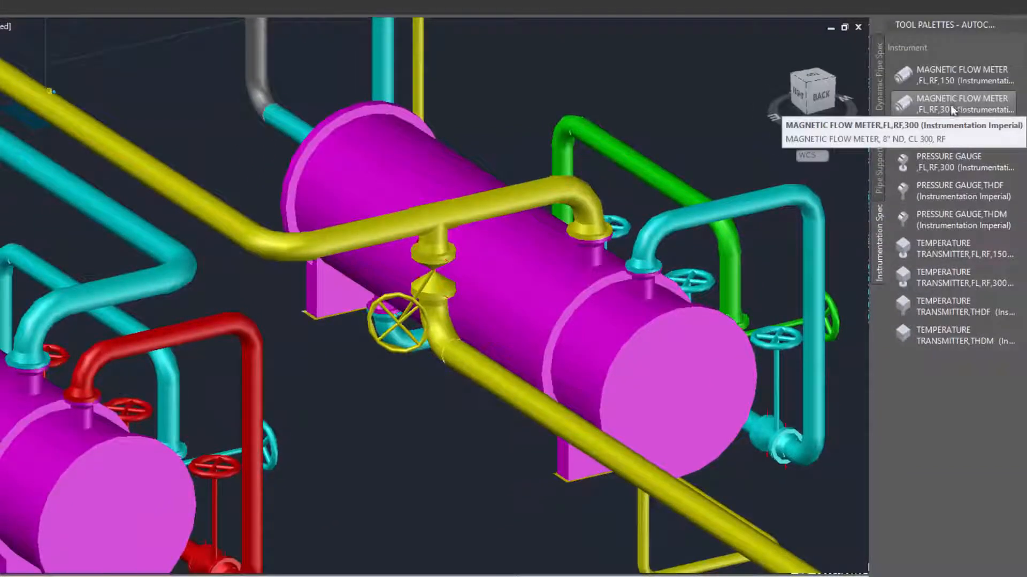
pyautogui.click(936, 128)
pyautogui.click(150, 169)
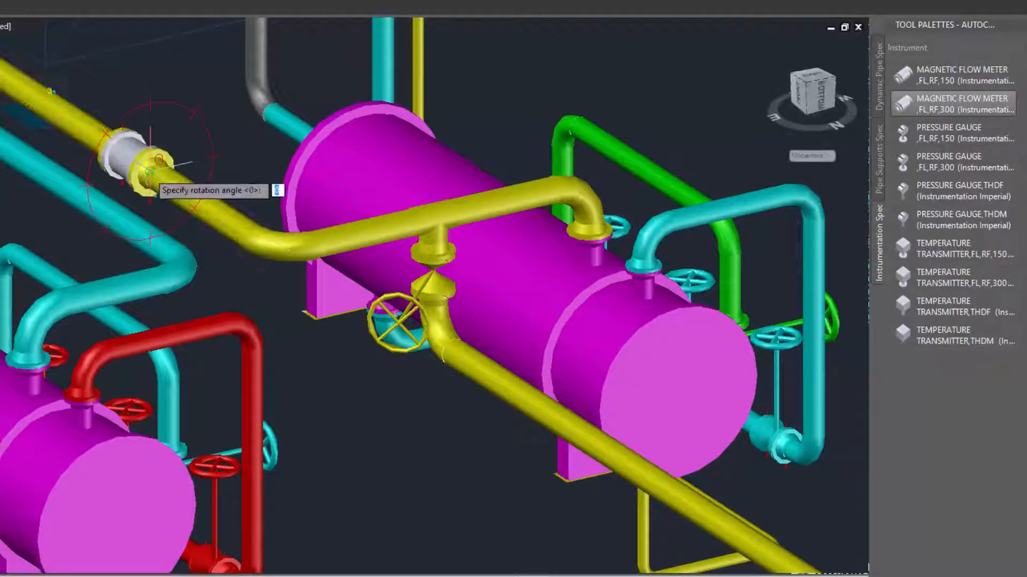
pyautogui.click(149, 66)
pyautogui.press('Escape')
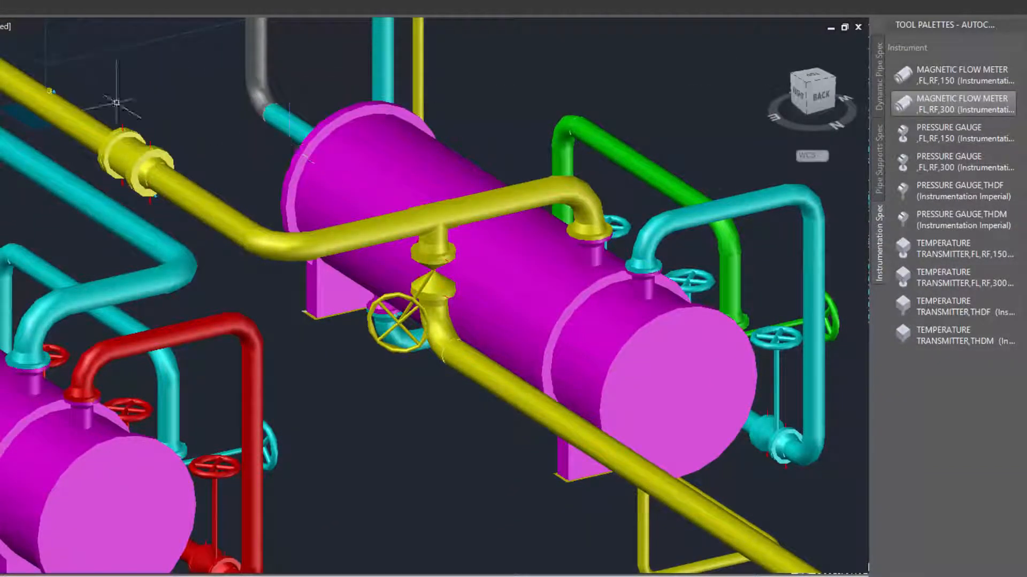
# - Route a 6" long vertical stub of Pipe, Seamless,PL,40 (CS150) from the small branch fitting near the flow meter
pyautogui.scroll(5, 93, 101)
pyautogui.moveTo(92, 101); pyautogui.dragTo(298, 224, button='middle')
pyautogui.click(879, 78)
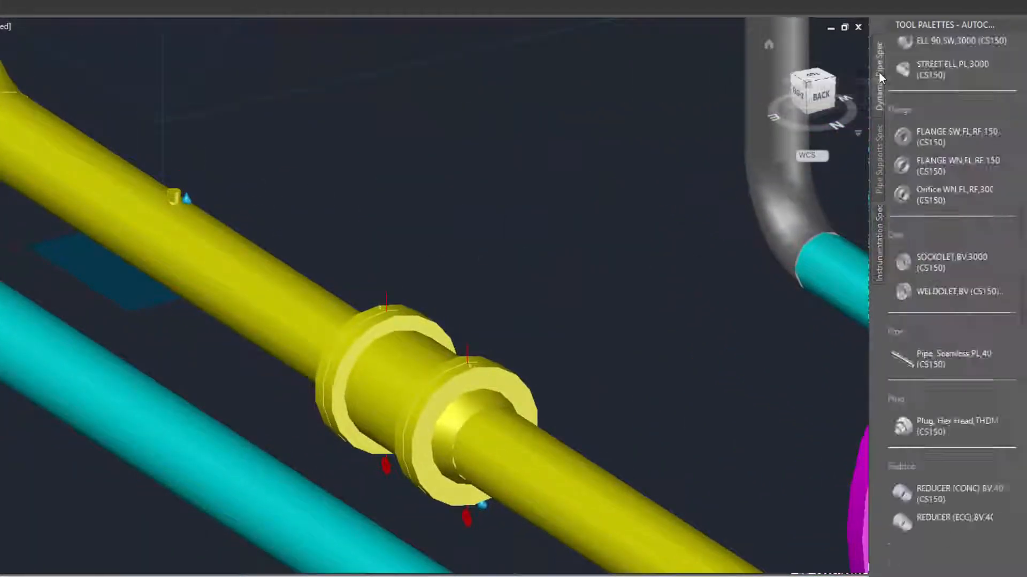
pyautogui.click(927, 365)
pyautogui.click(174, 196)
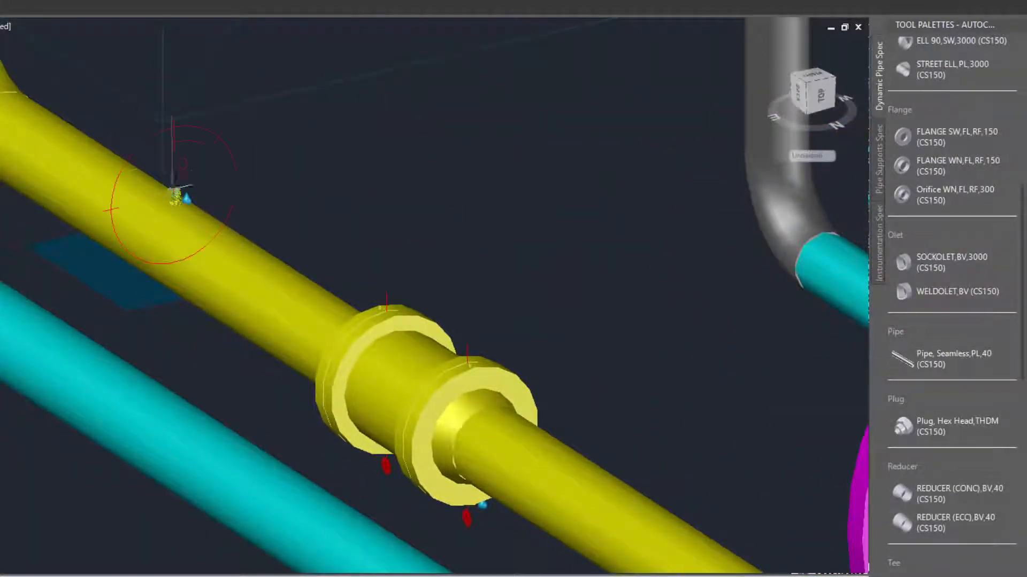
pyautogui.write('6')
pyautogui.press('Return')
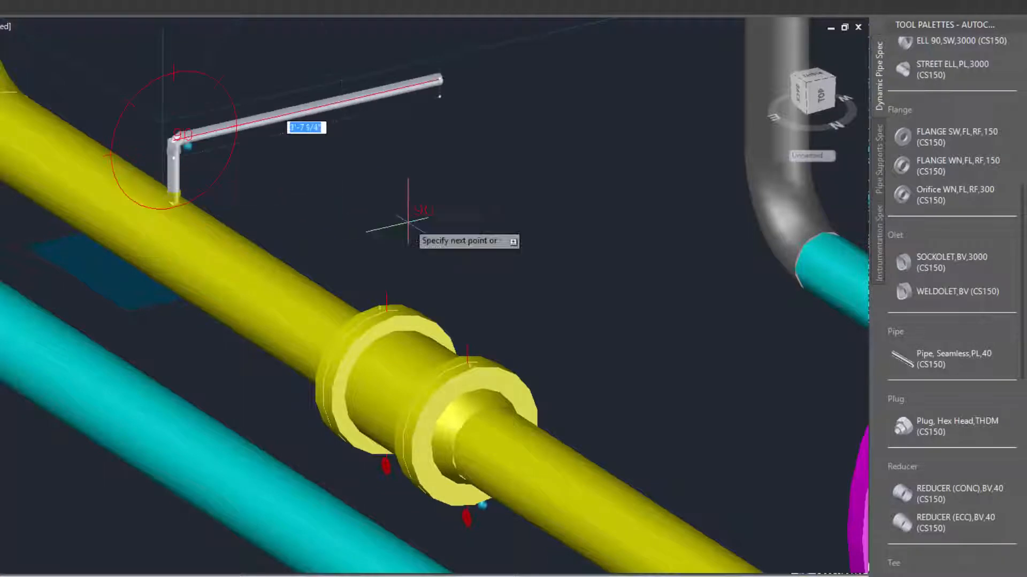
pyautogui.press('Escape')
# - Place a PRESSURE GAUGE,THDF from the instrumentation spec on the open end of the vertical stub pipe
pyautogui.click(878, 235)
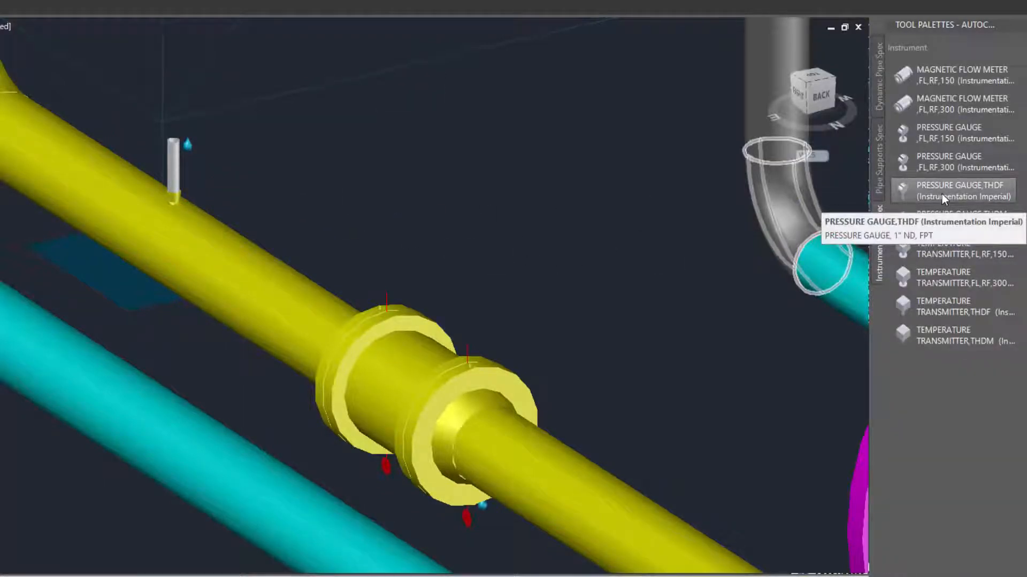
pyautogui.click(954, 199)
pyautogui.click(176, 141)
pyautogui.click(251, 191)
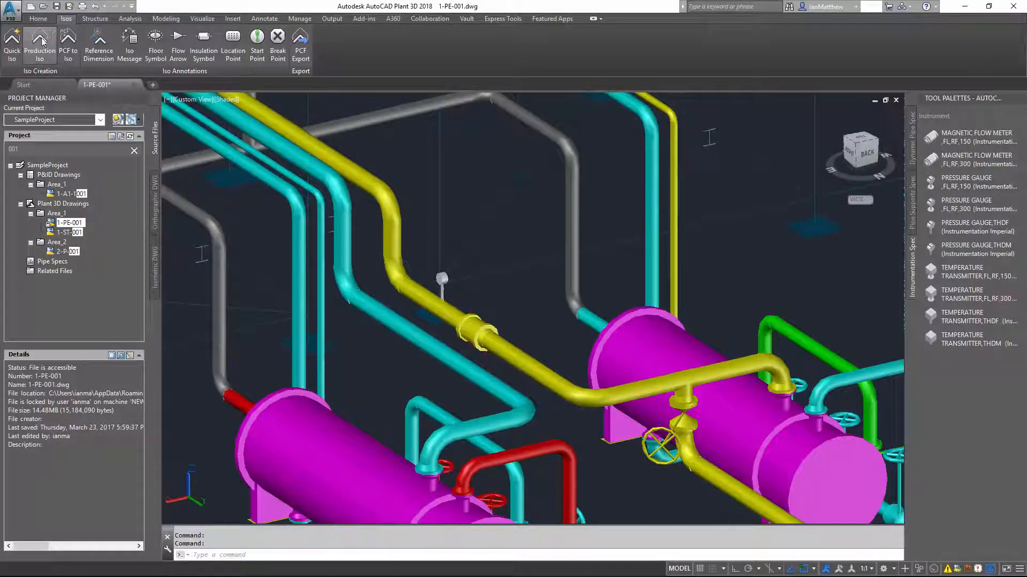
# - Create a production iso of line 1007 in the Final_ANSI-C style with overwriting of existing files enabled, and inspect its instruments
pyautogui.click(41, 60)
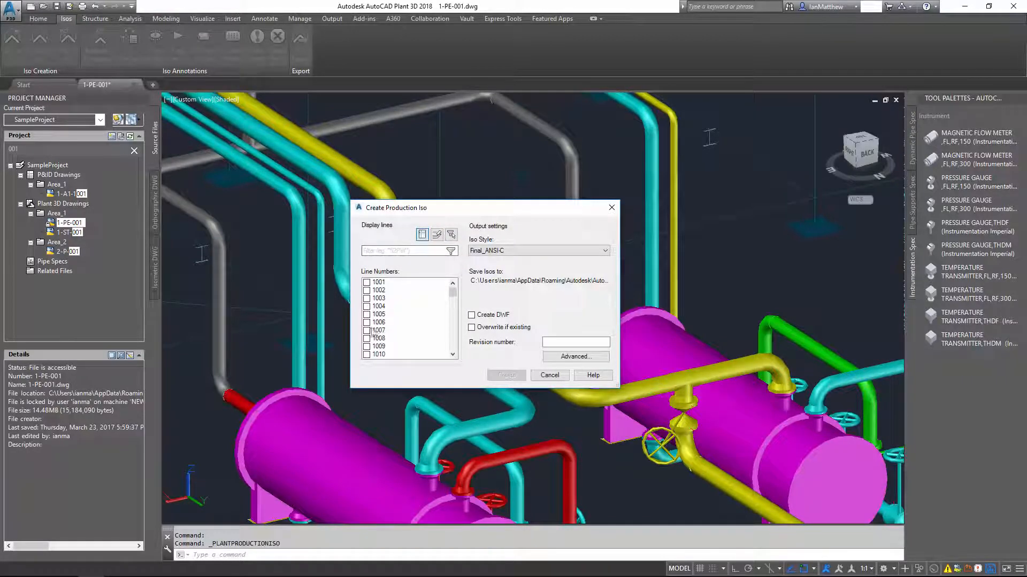
pyautogui.click(367, 331)
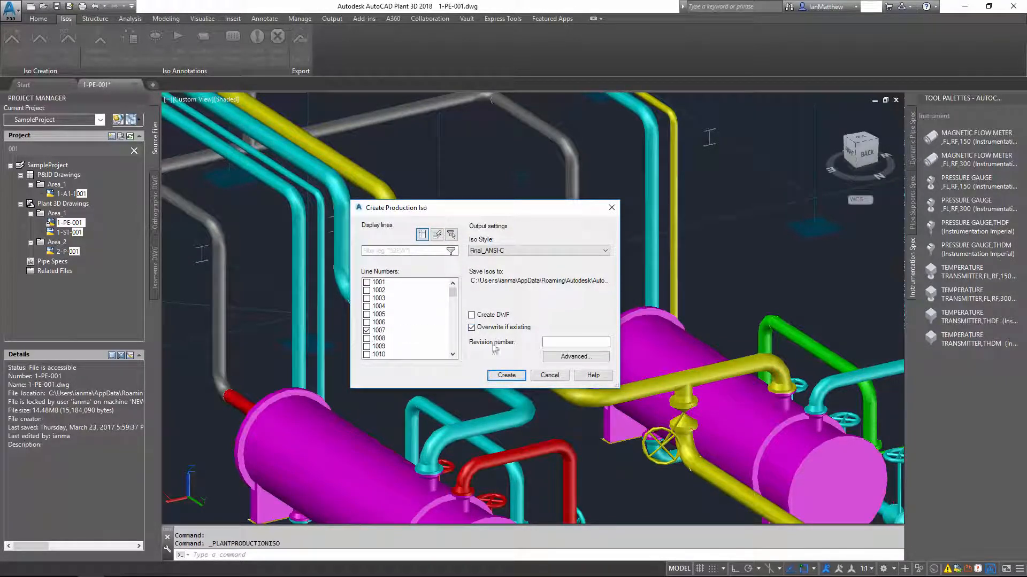
pyautogui.click(506, 375)
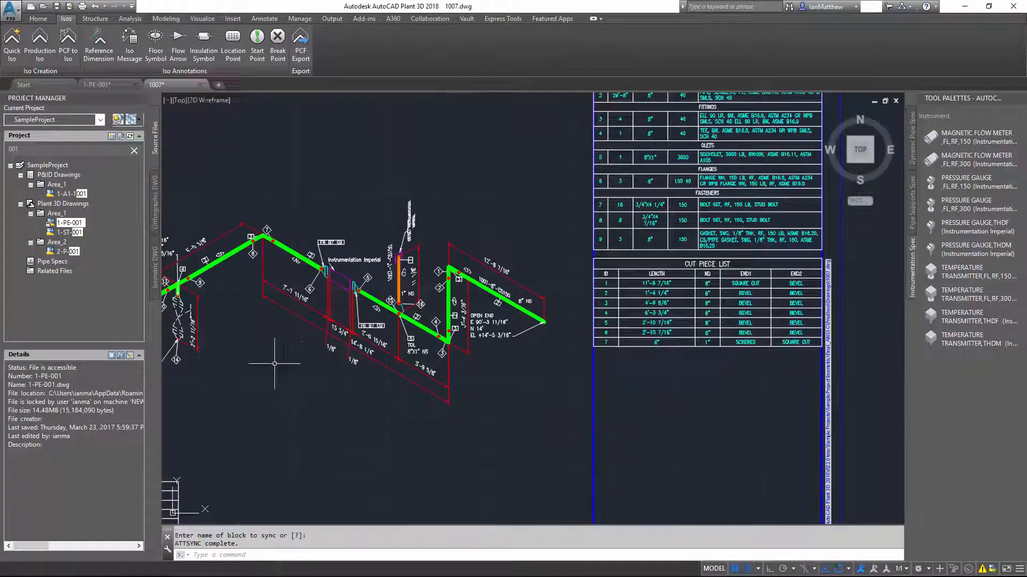
pyautogui.scroll(5, 274, 364)
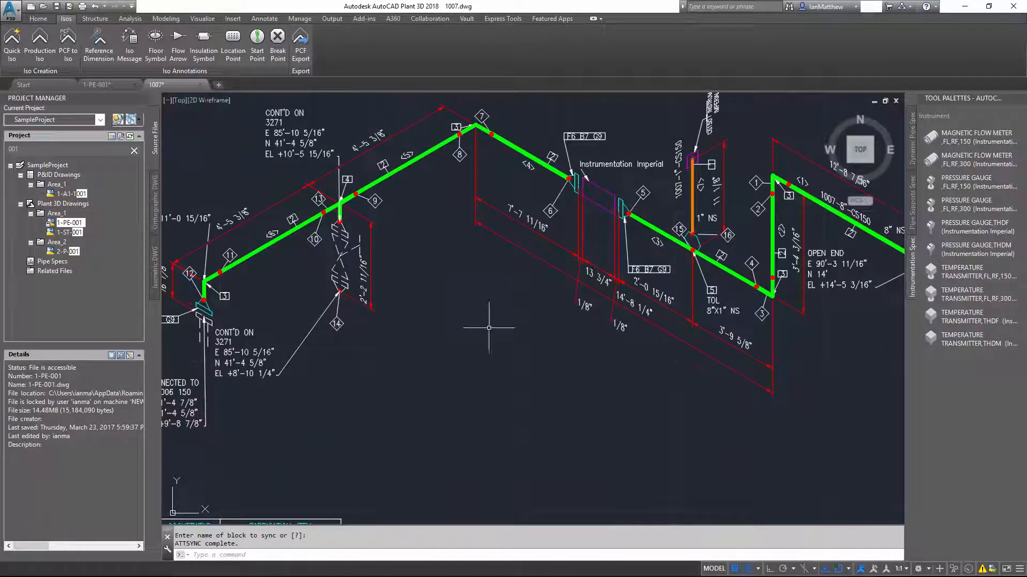
pyautogui.moveTo(489, 327); pyautogui.dragTo(472, 341, button='middle')
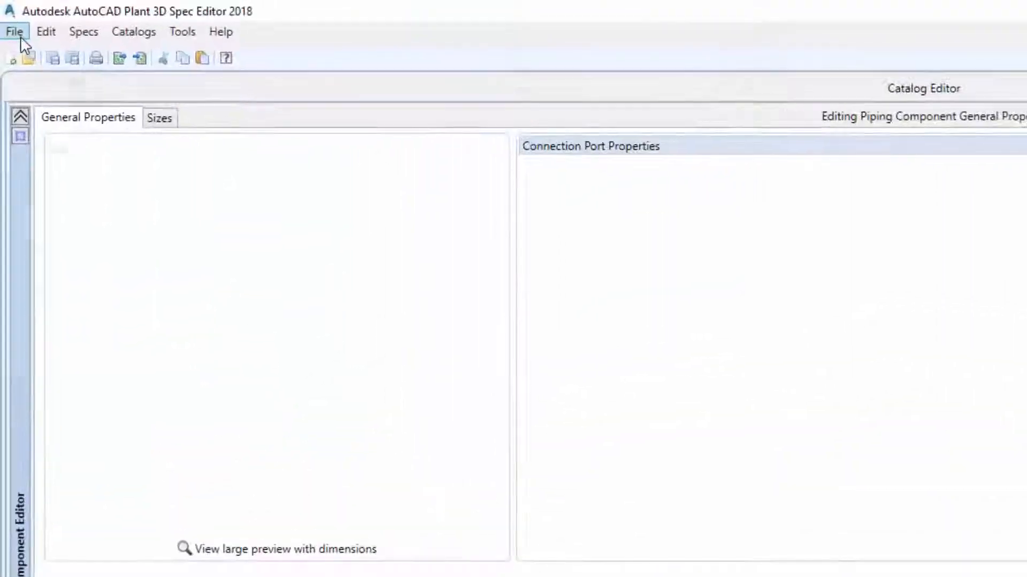
# - In the Plant 3D Spec Editor, open the catalog Instrumentation Imperial.pcat from the CPak Common folder
pyautogui.click(20, 37)
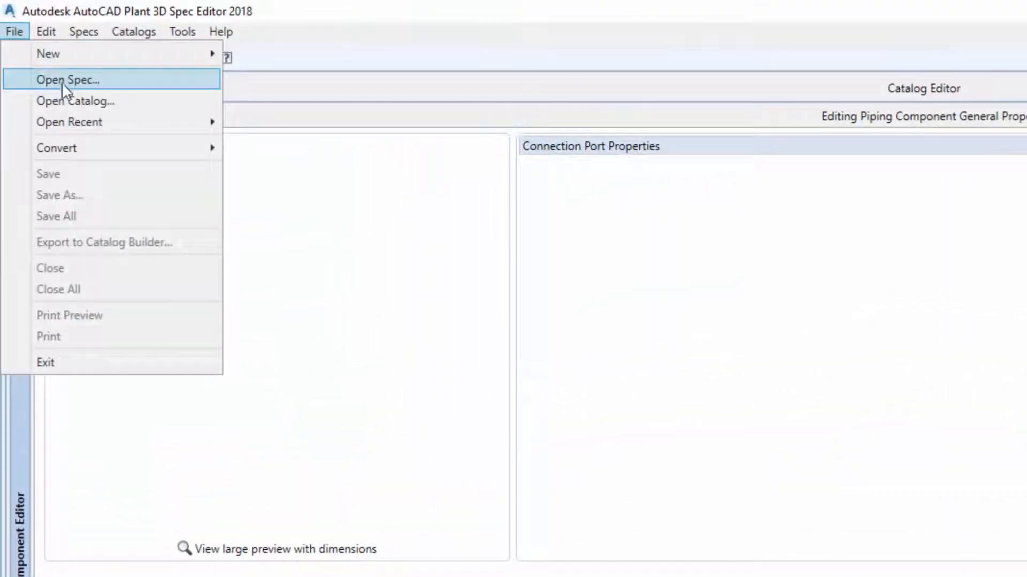
pyautogui.click(59, 101)
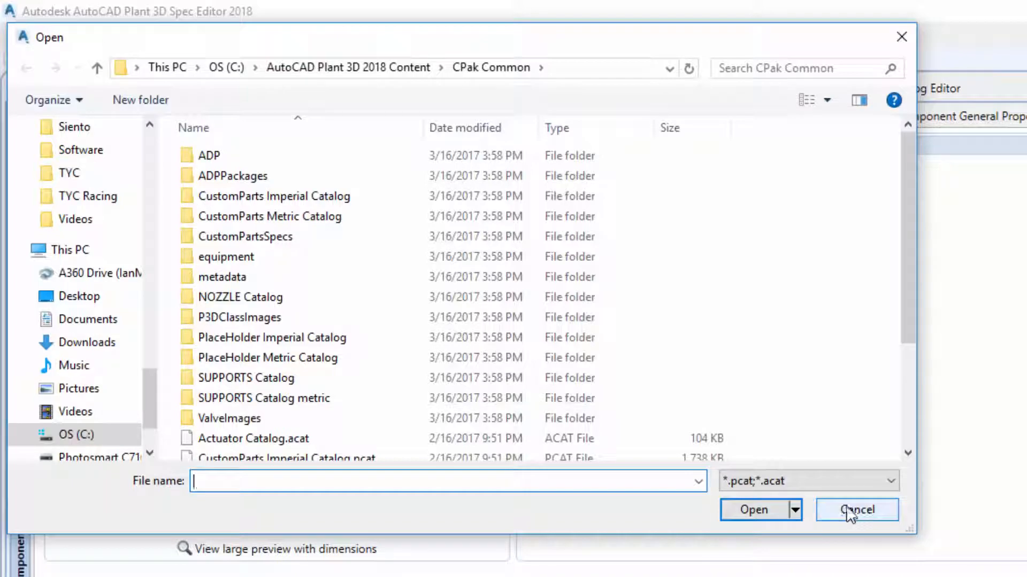
pyautogui.scroll(-3, 264, 367)
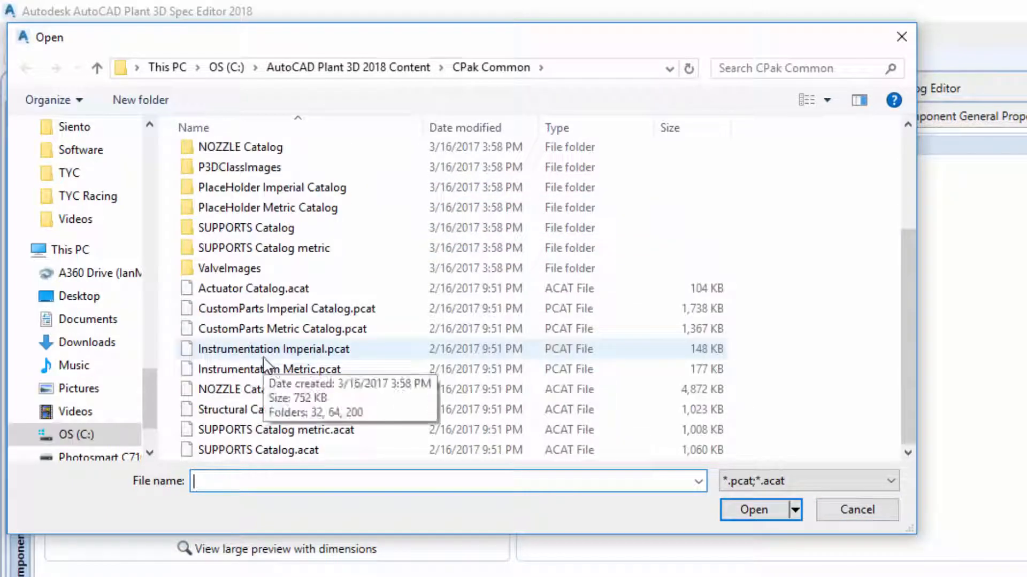
pyautogui.click(309, 352)
pyautogui.click(754, 510)
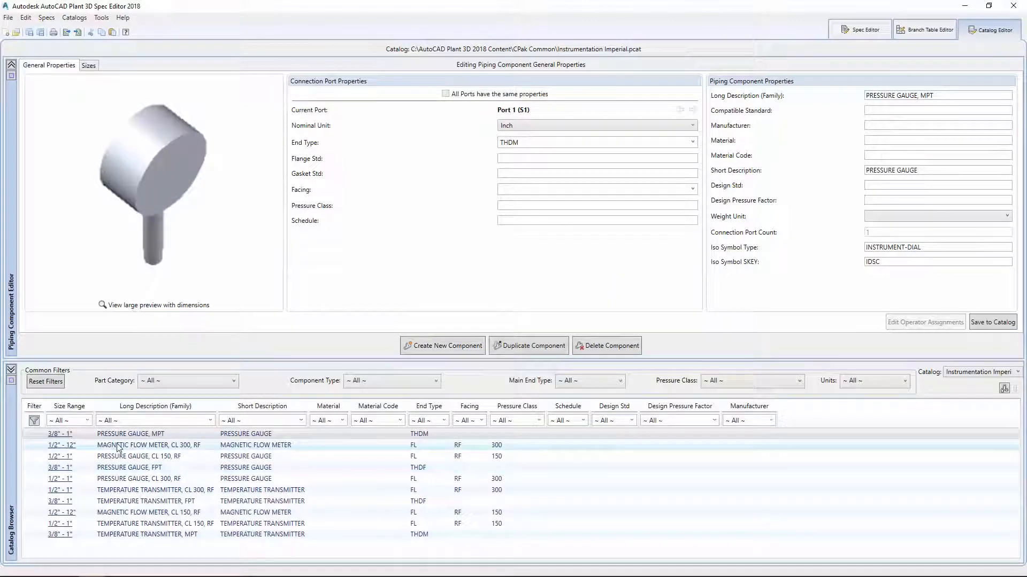
# - Review the CL 300 and CL 150 magnetic flow meters, CL 150 pressure gauge and CL 300 temperature transmitter in the catalog
pyautogui.click(119, 446)
pyautogui.click(118, 458)
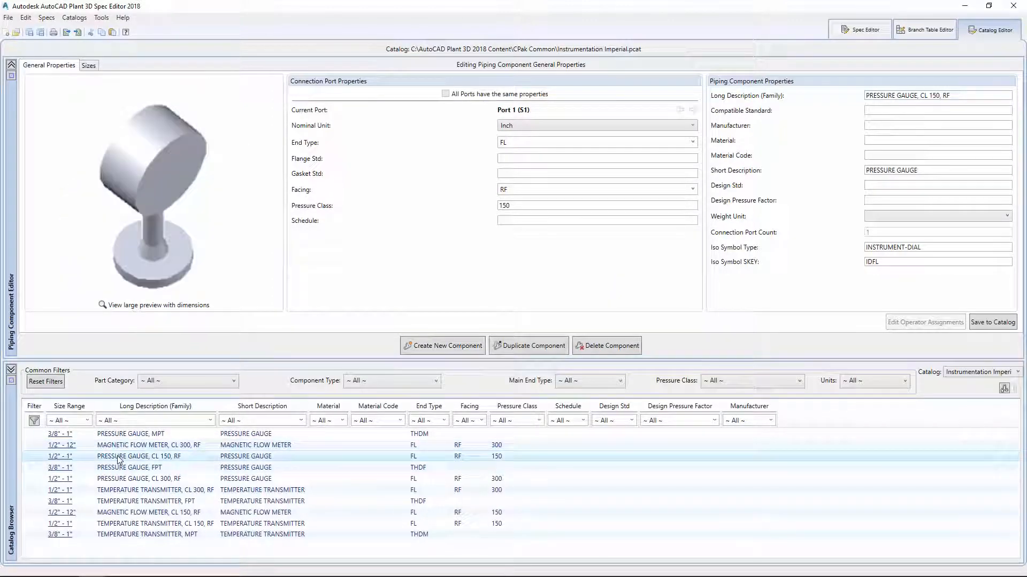
pyautogui.click(115, 491)
pyautogui.click(113, 513)
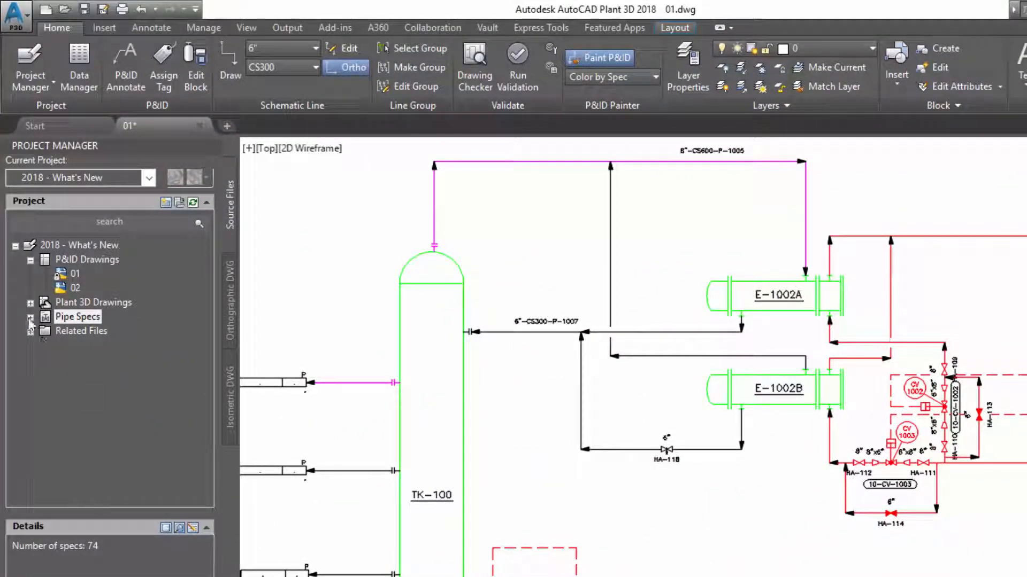
# - In AutoCAD Plant 3D, remove the pipe spec 100HC01 from the 2018 - What's New project
pyautogui.click(30, 317)
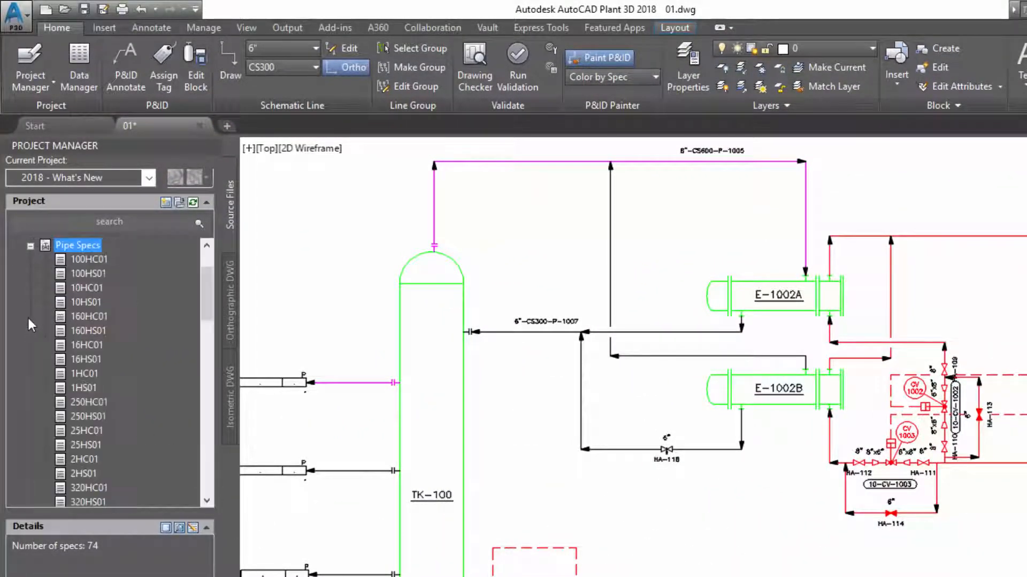
pyautogui.rightClick(85, 259)
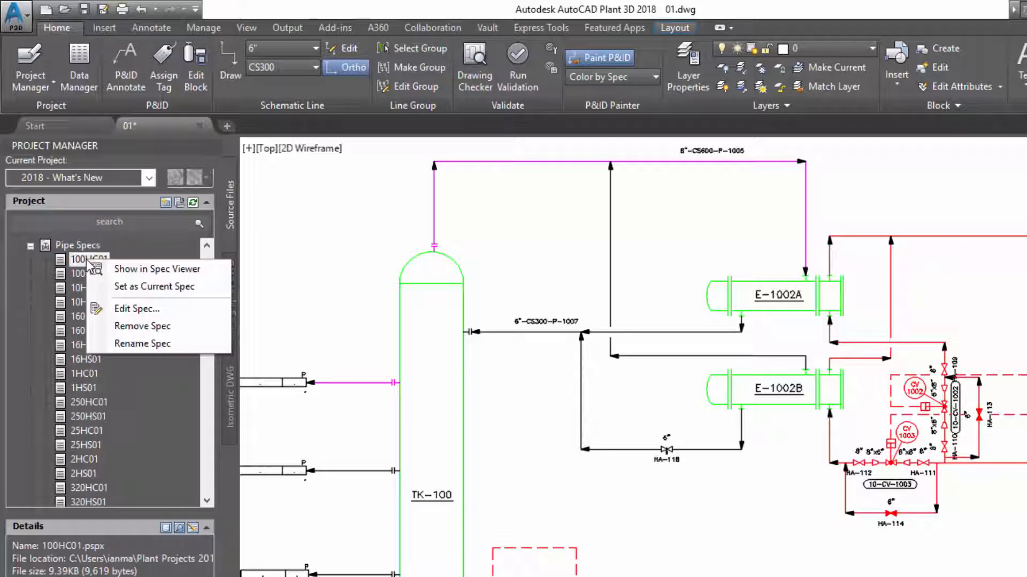
pyautogui.click(152, 327)
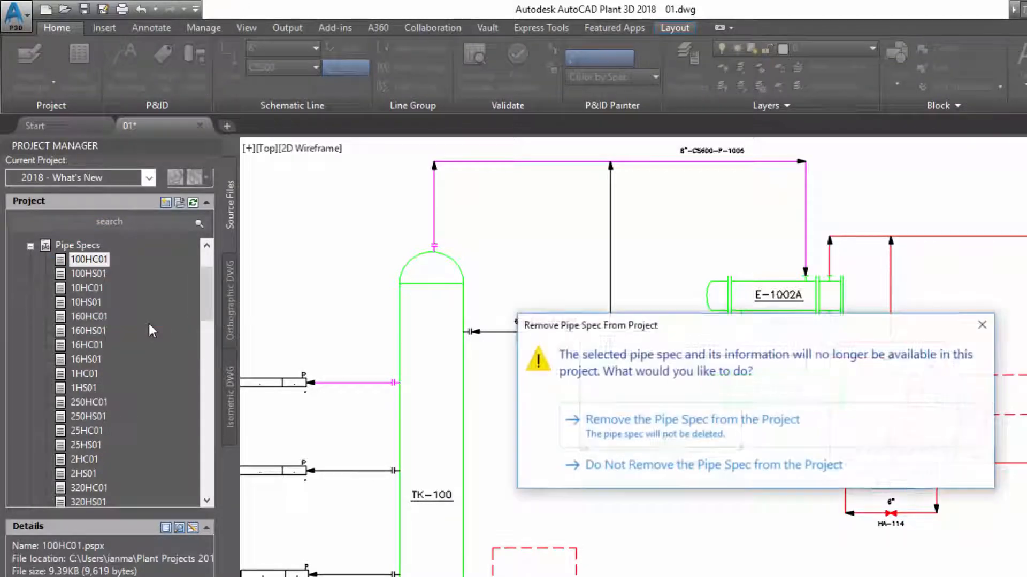
pyautogui.click(643, 422)
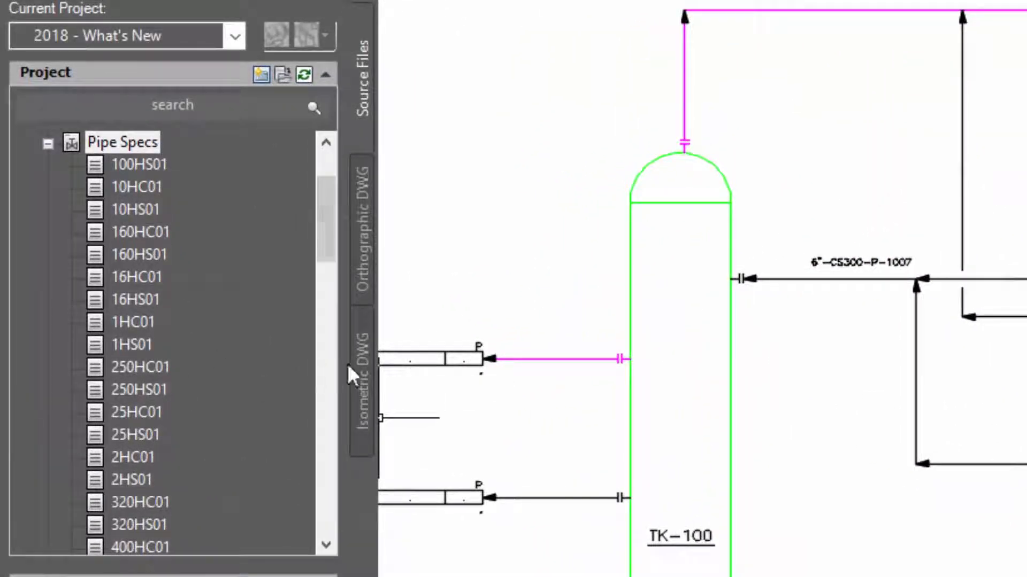
# - Open the project's CS150 pipe spec for editing in the Spec Editor
pyautogui.moveTo(323, 238); pyautogui.dragTo(324, 326)
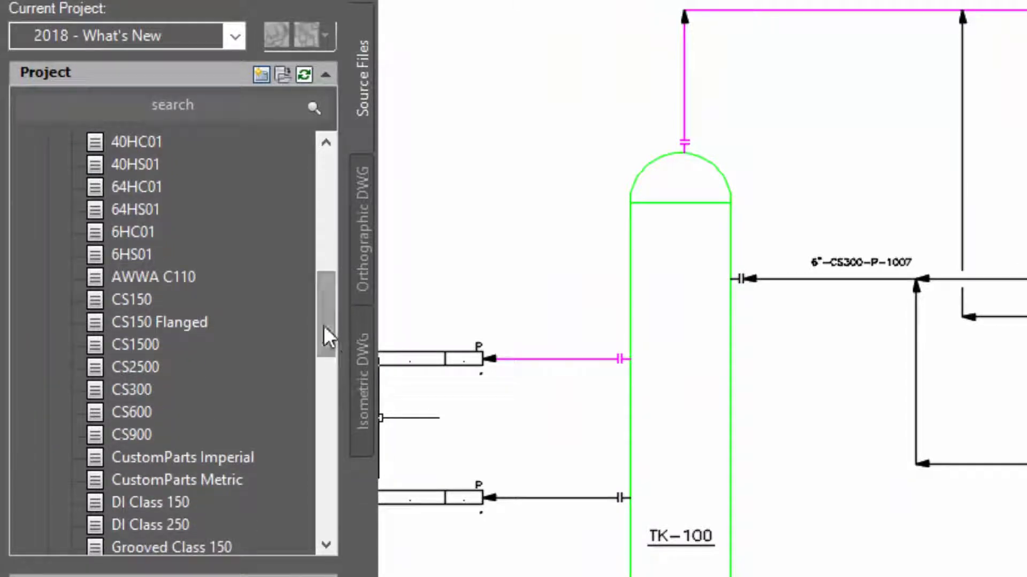
pyautogui.rightClick(131, 299)
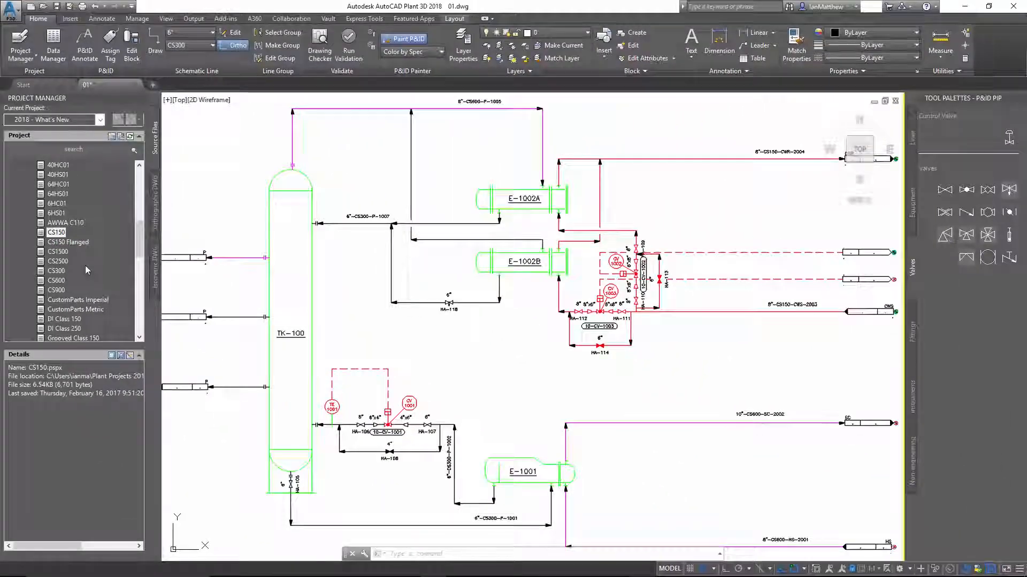
pyautogui.click(101, 276)
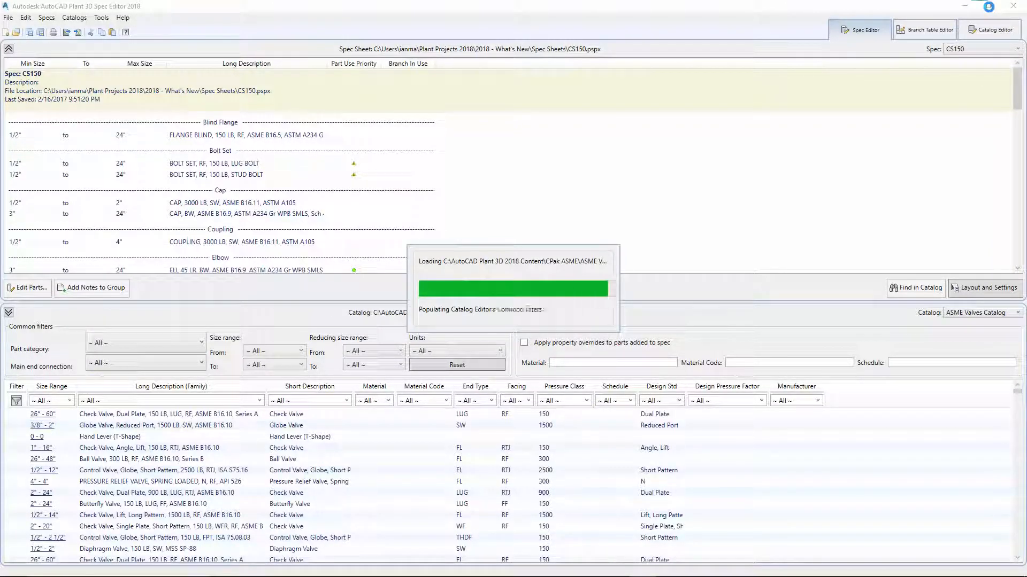
# - Restore the Spec Editor to a smaller window and review the ASME Valves Catalog parts and the CS150 spec's part groups
pyautogui.click(988, 6)
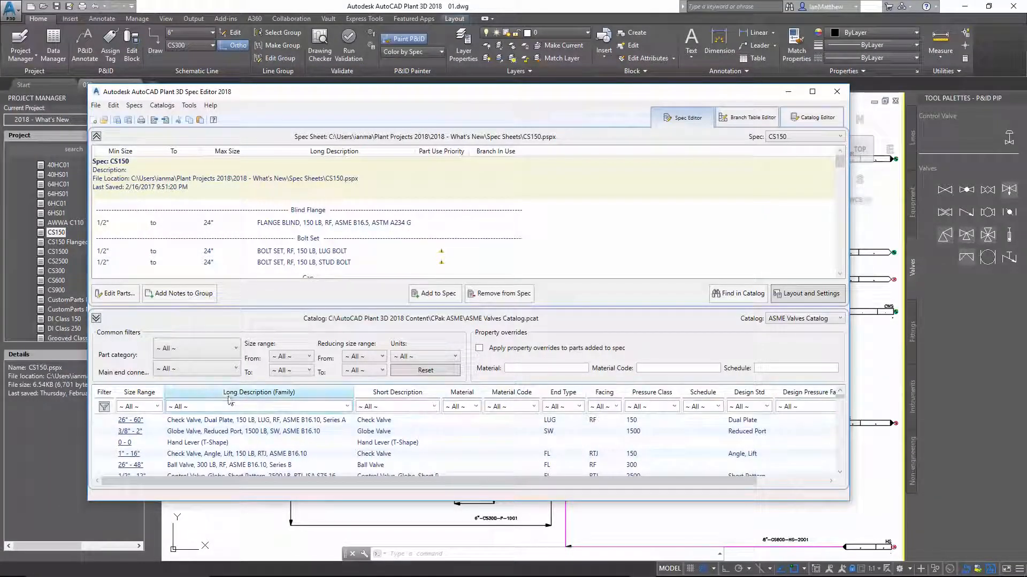
pyautogui.scroll(-3, 208, 434)
pyautogui.scroll(-3, 209, 435)
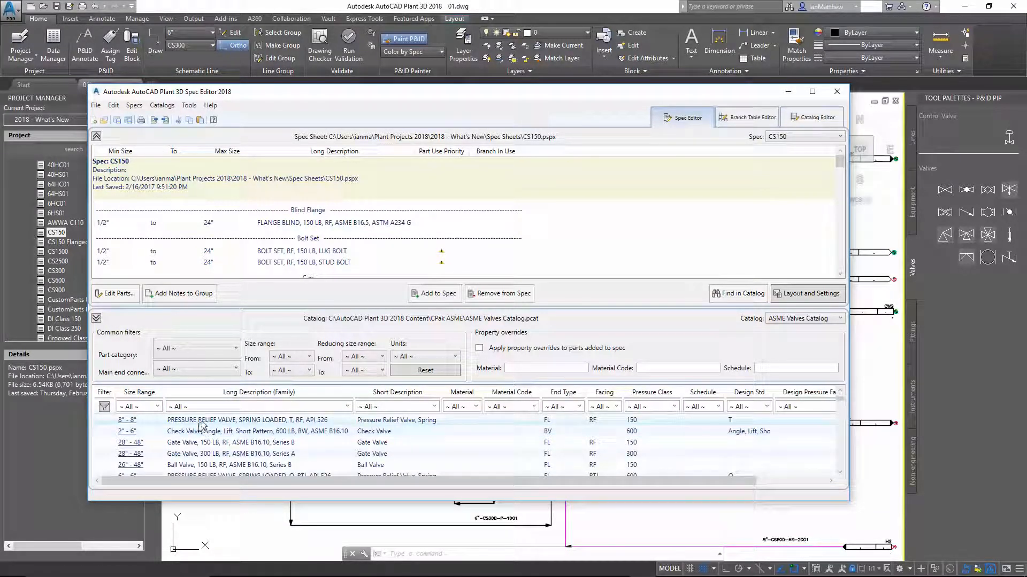
pyautogui.click(194, 434)
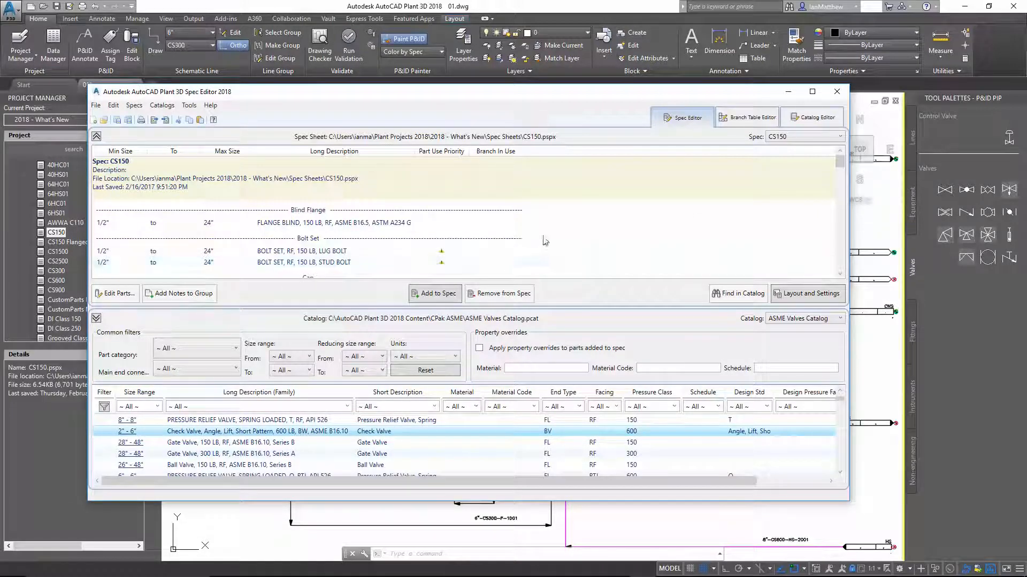
pyautogui.scroll(-6, 544, 240)
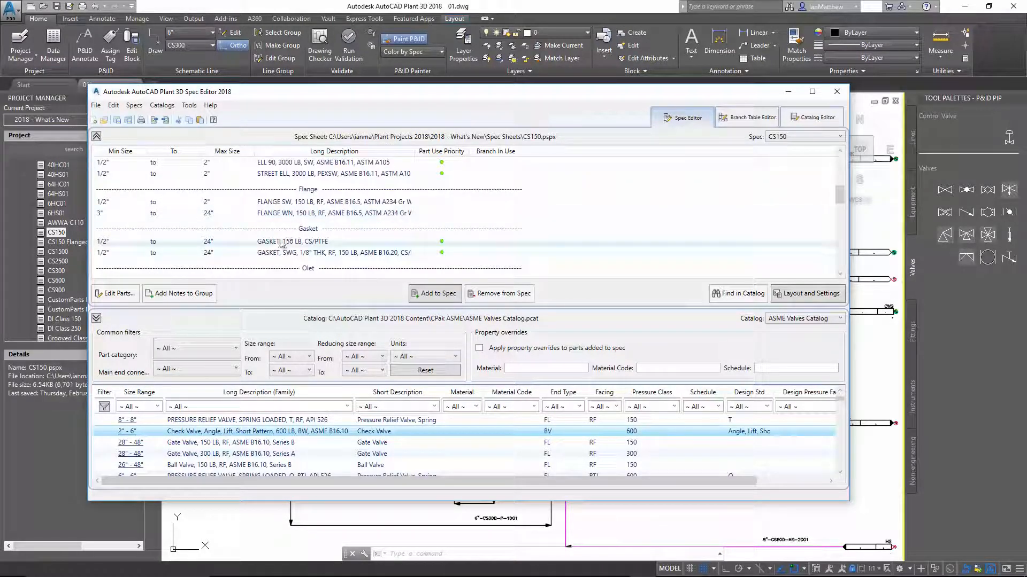
pyautogui.scroll(-2, 282, 244)
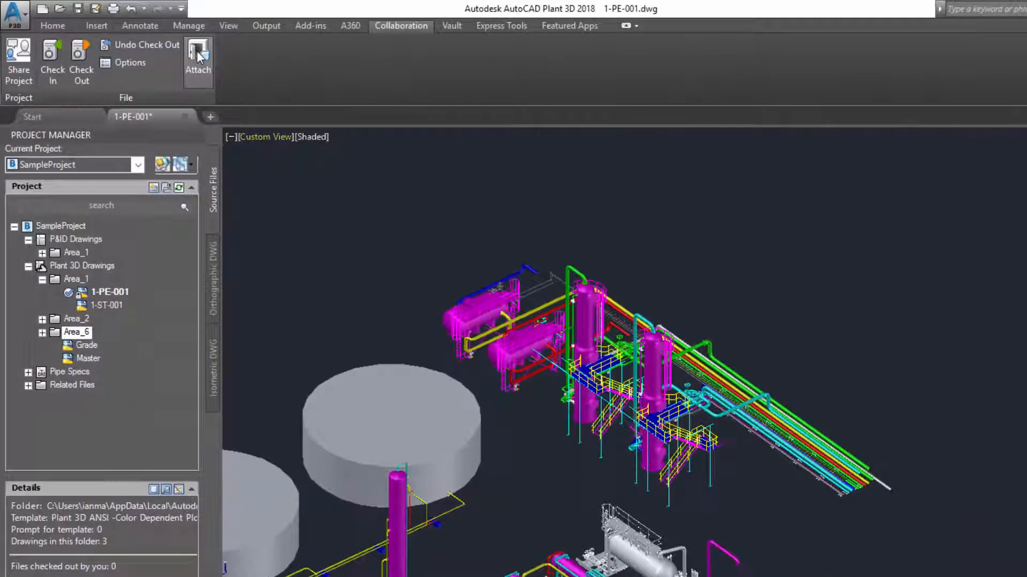
# - In SampleProject, attach 1-ST-001, all Area_2 drawings and Grade to 1-PE-001 in one operation as overlay external references
pyautogui.click(198, 56)
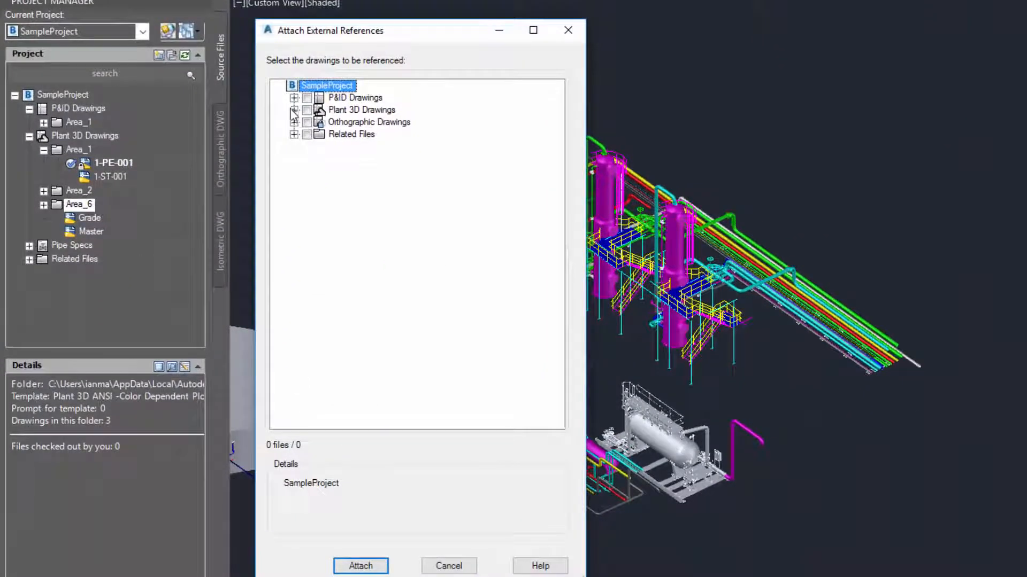
pyautogui.click(294, 110)
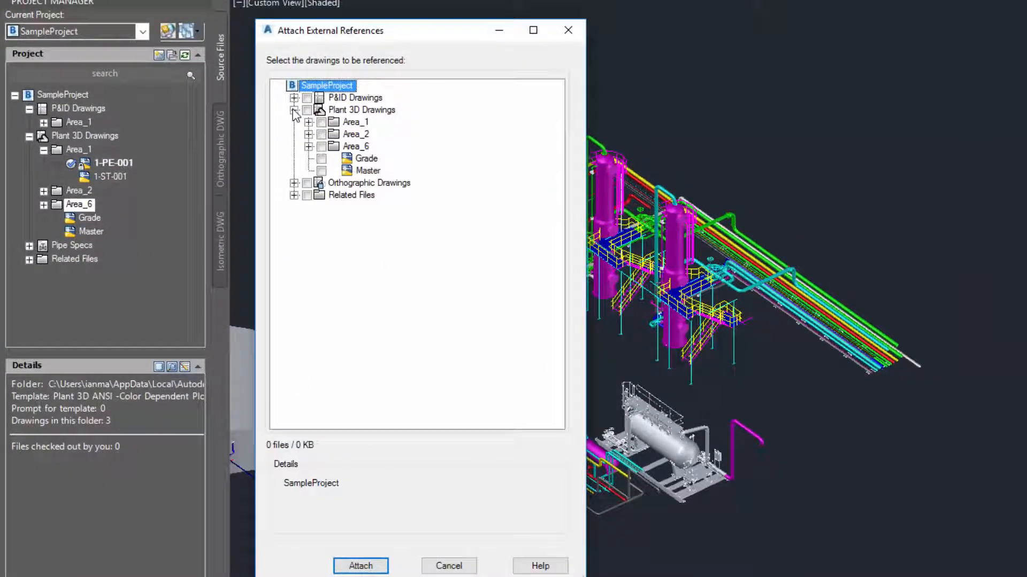
pyautogui.click(309, 134)
pyautogui.click(308, 122)
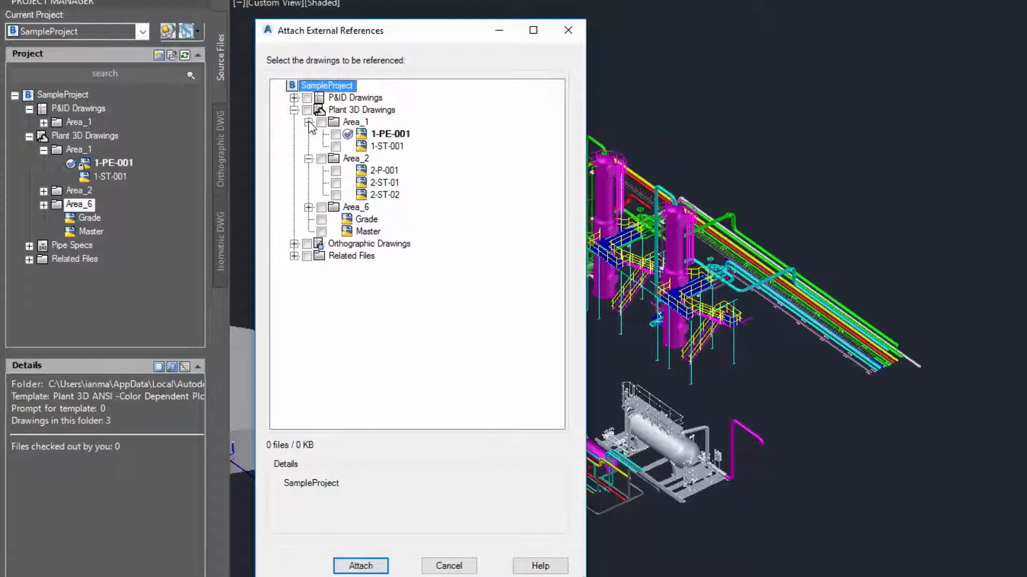
pyautogui.click(336, 146)
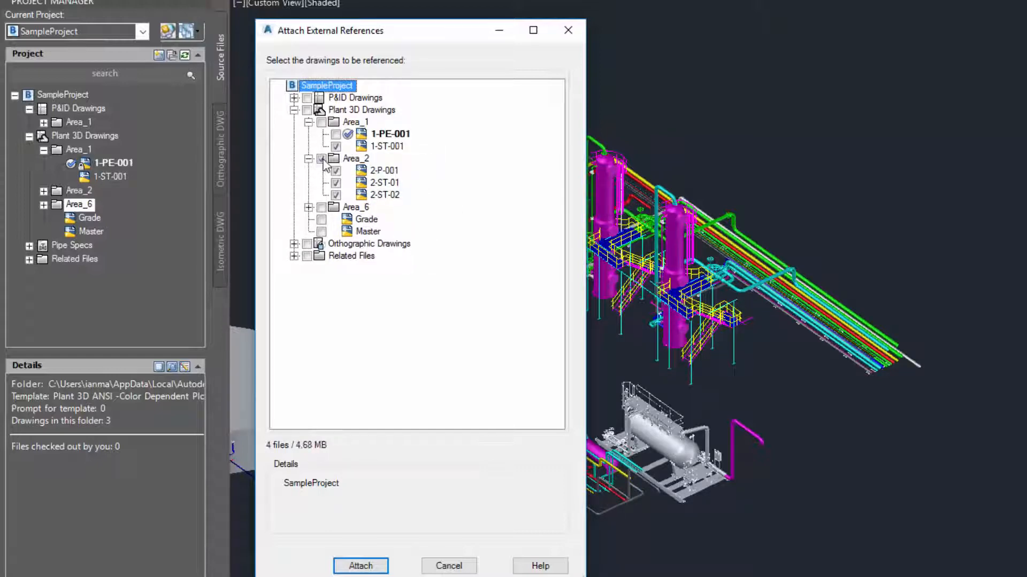
pyautogui.click(321, 219)
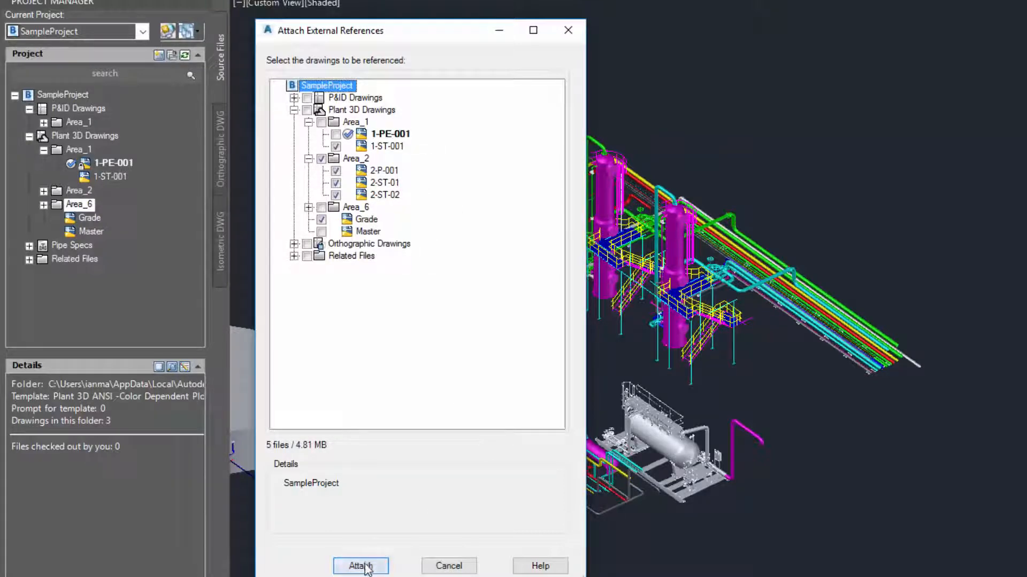
pyautogui.click(361, 566)
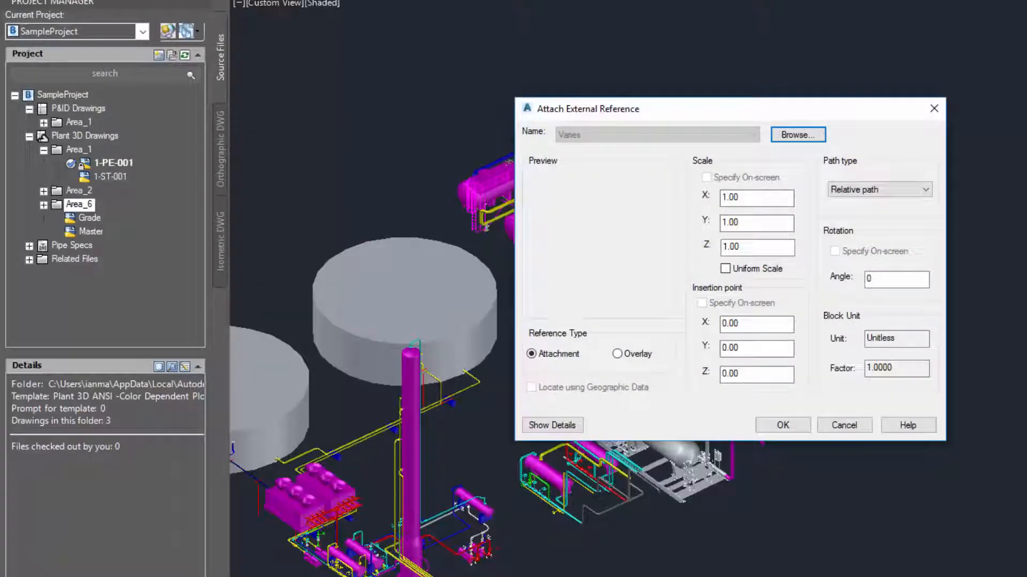
pyautogui.click(617, 354)
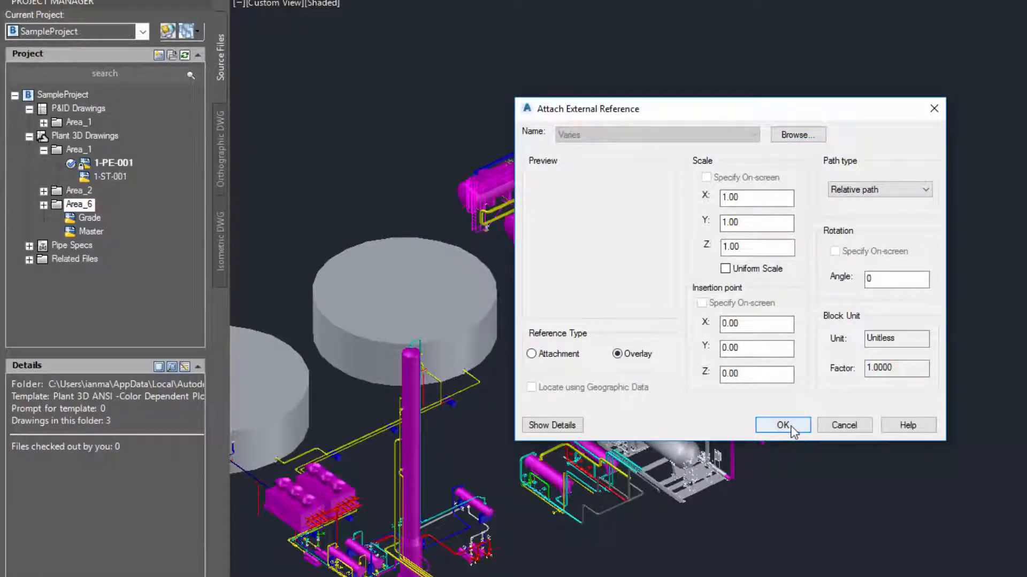
pyautogui.click(782, 425)
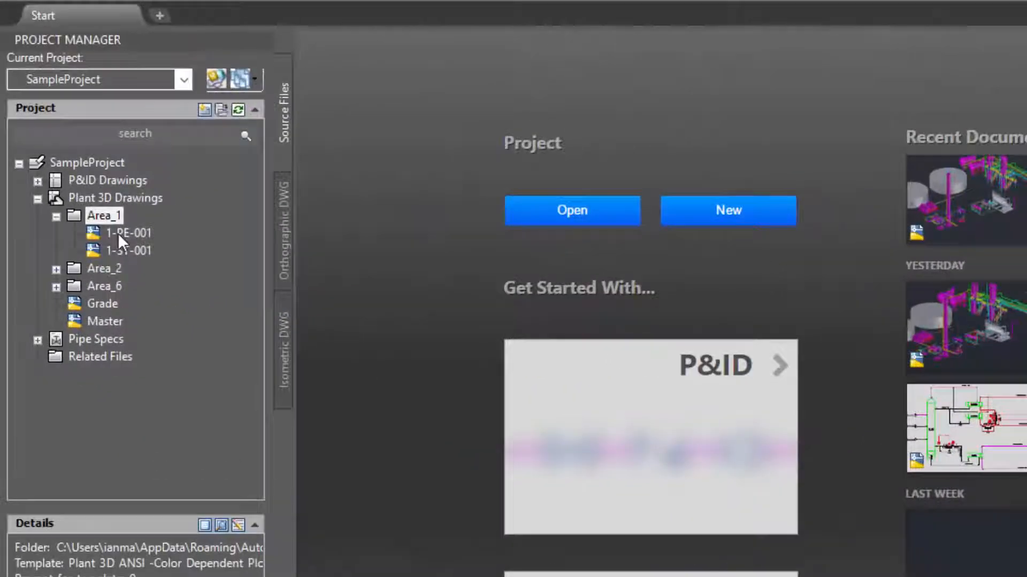
# - Open the Area_1 drawing 1-PE-001 from SampleProject and attach 1-ST-001 to it as an overlay external reference
pyautogui.doubleClick(122, 234)
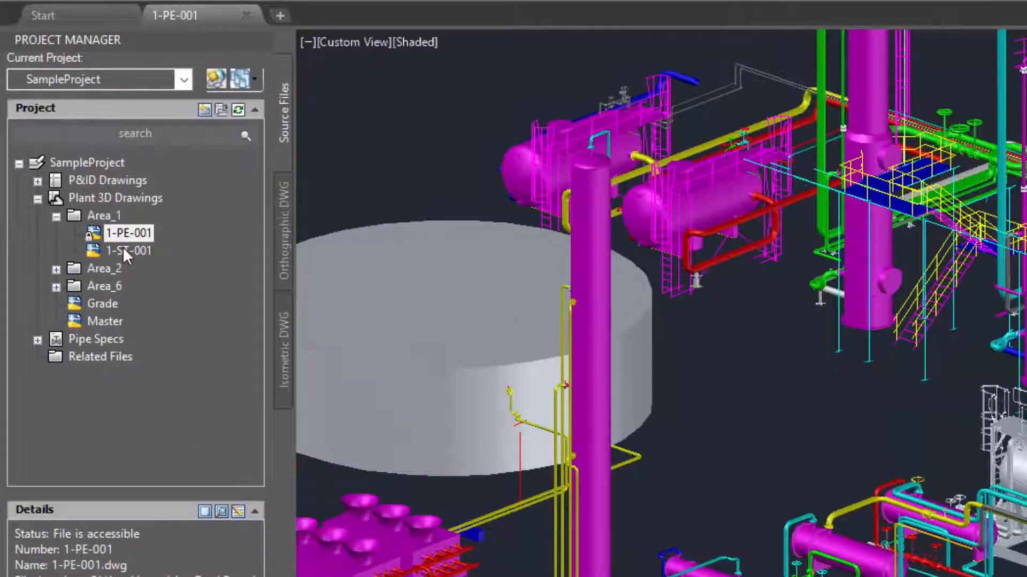
pyautogui.rightClick(123, 251)
pyautogui.click(192, 409)
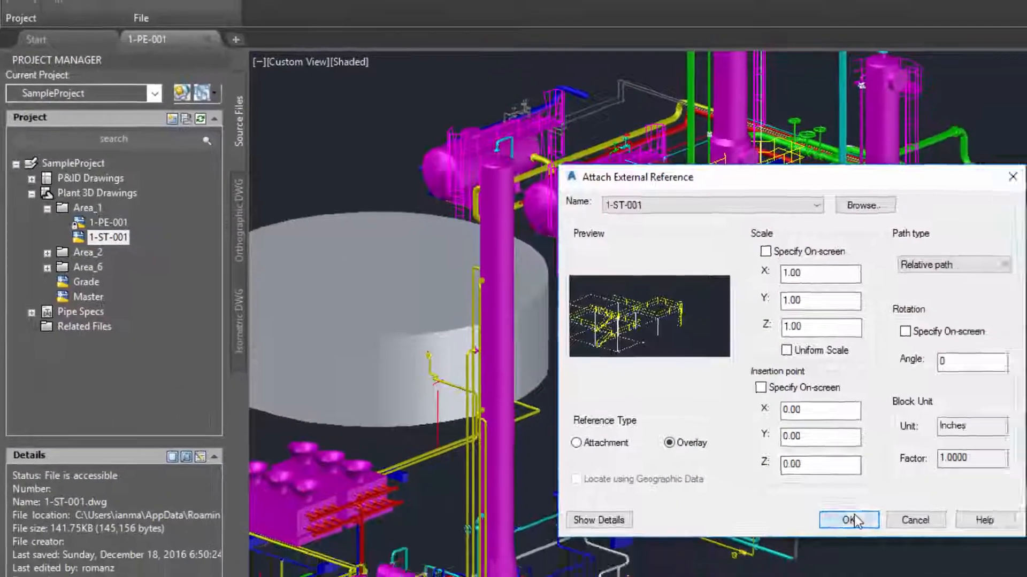
pyautogui.click(1005, 576)
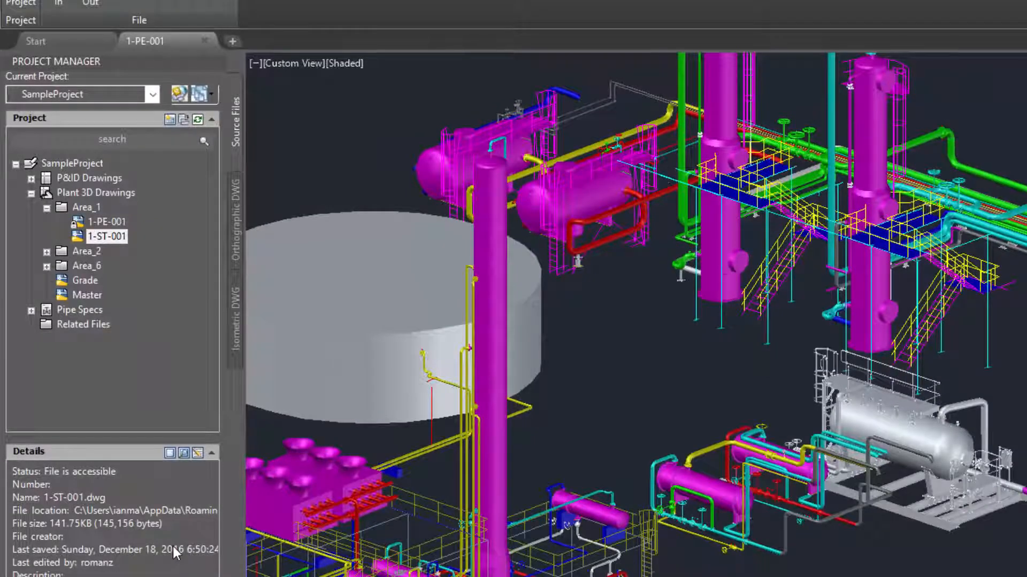
# - Attach the Grade drawing to the current 1-PE-001 drawing as an external reference
pyautogui.click(80, 281)
pyautogui.rightClick(79, 289)
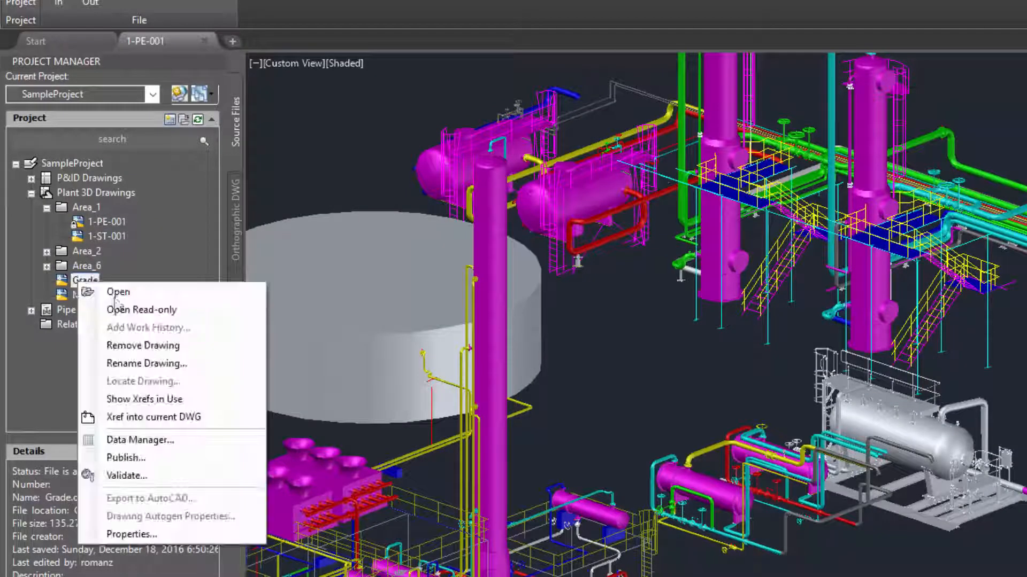
pyautogui.click(141, 411)
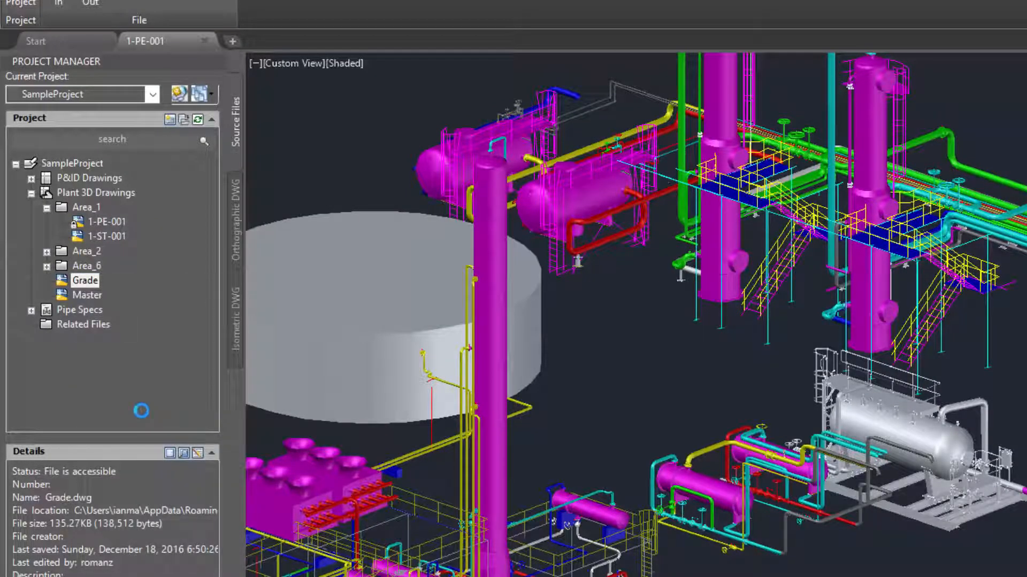
pyautogui.press('Return')
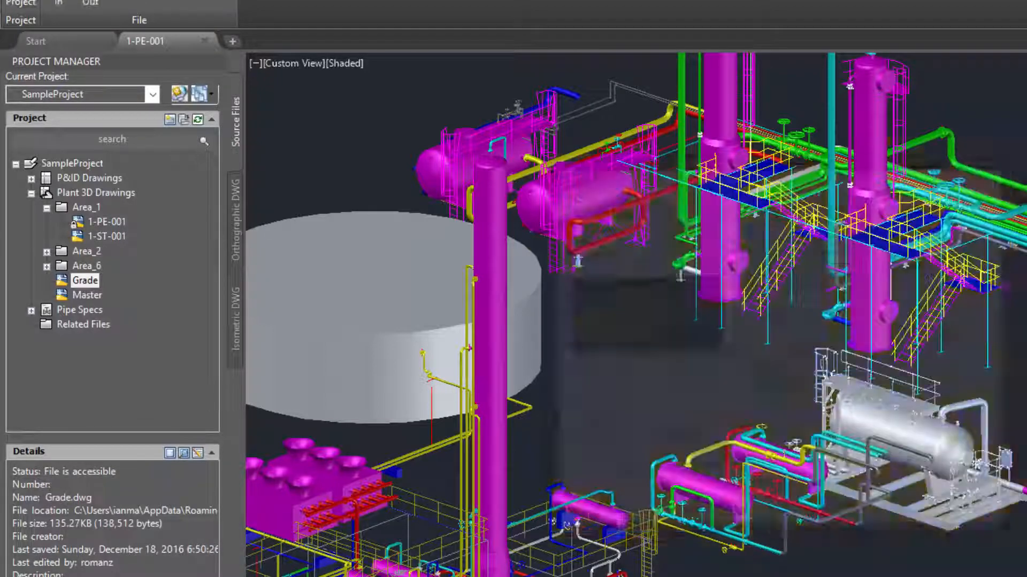
# - Attach the Area_2 drawing 2-P-001 to the current drawing as an overlay external reference with a relative path
pyautogui.click(47, 251)
pyautogui.click(105, 265)
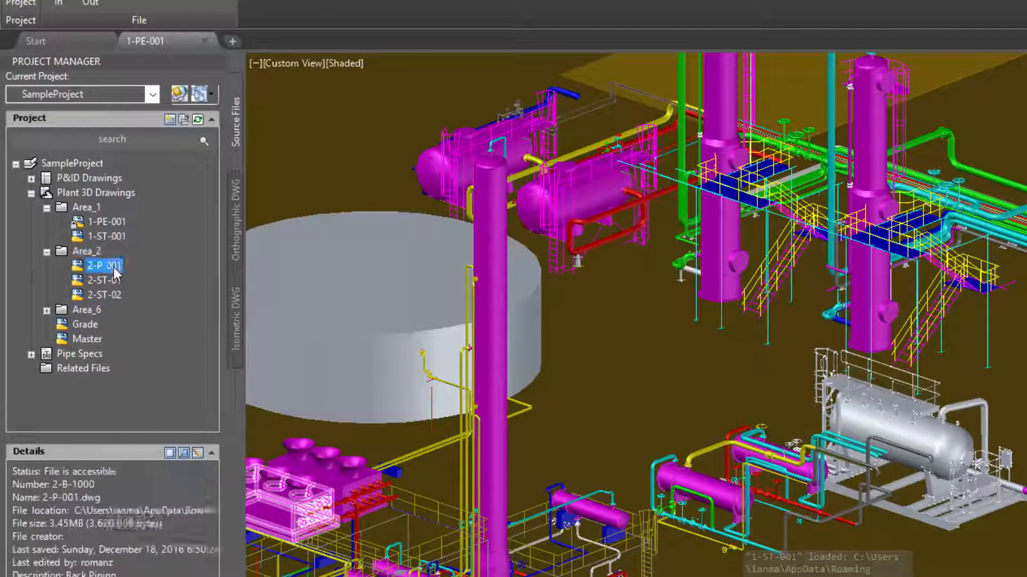
pyautogui.rightClick(104, 266)
pyautogui.click(177, 402)
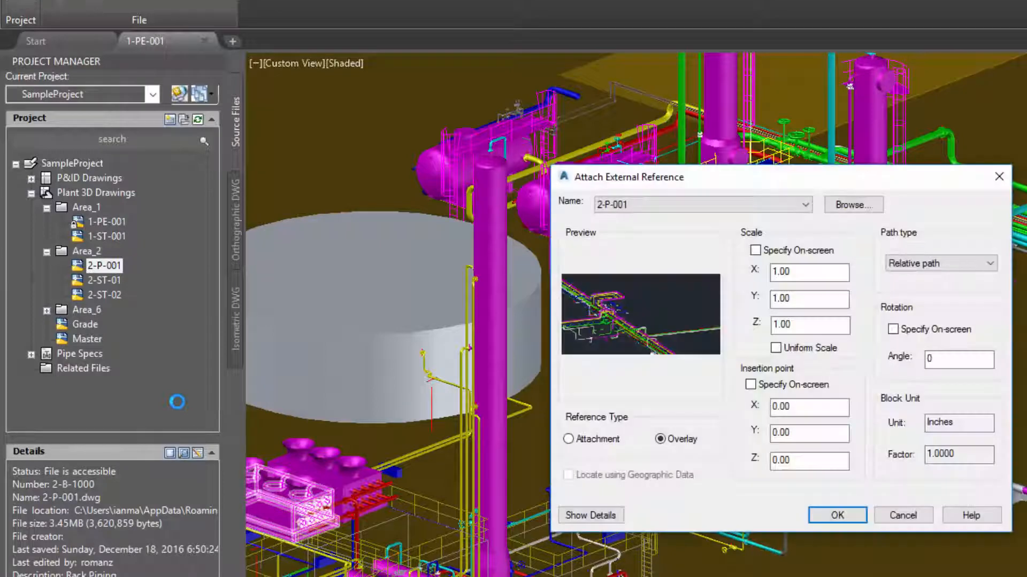
pyautogui.press('Return')
# - Attach the Area_2 drawing 2-ST-01 as an overlay external reference with a relative path and select 2-ST-02
pyautogui.click(101, 281)
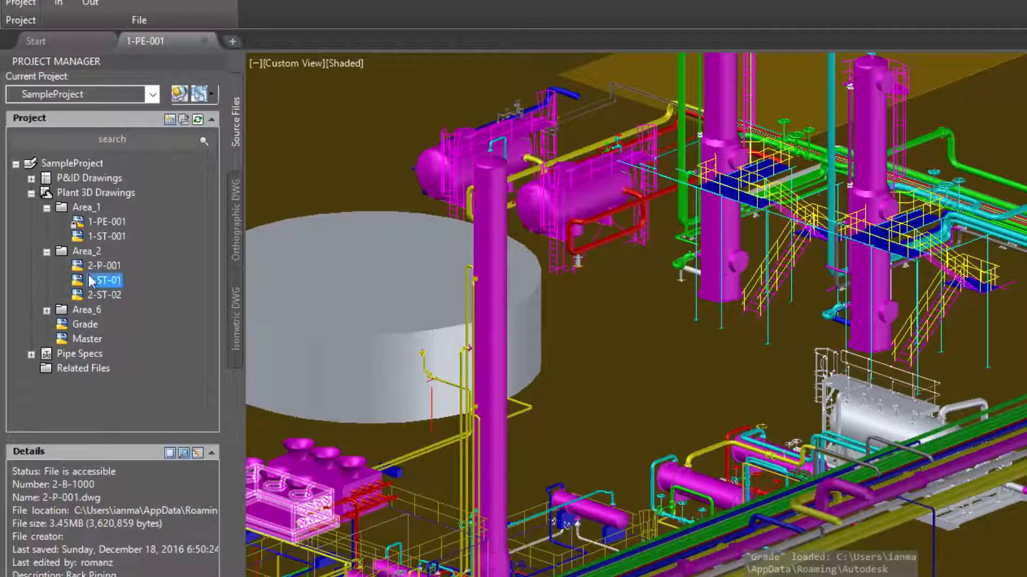
pyautogui.rightClick(90, 278)
pyautogui.click(177, 425)
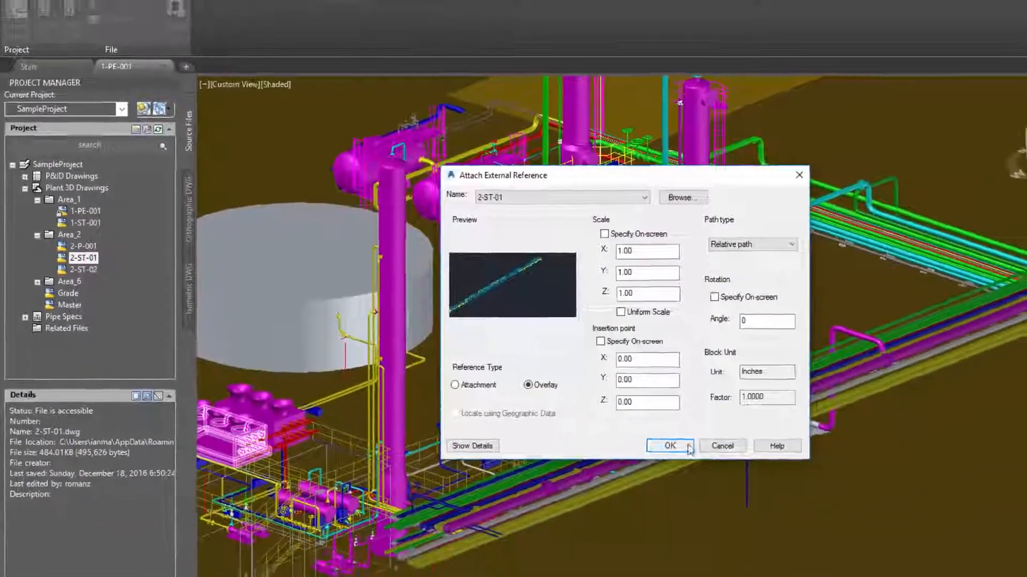
pyautogui.press('Return')
pyautogui.click(104, 294)
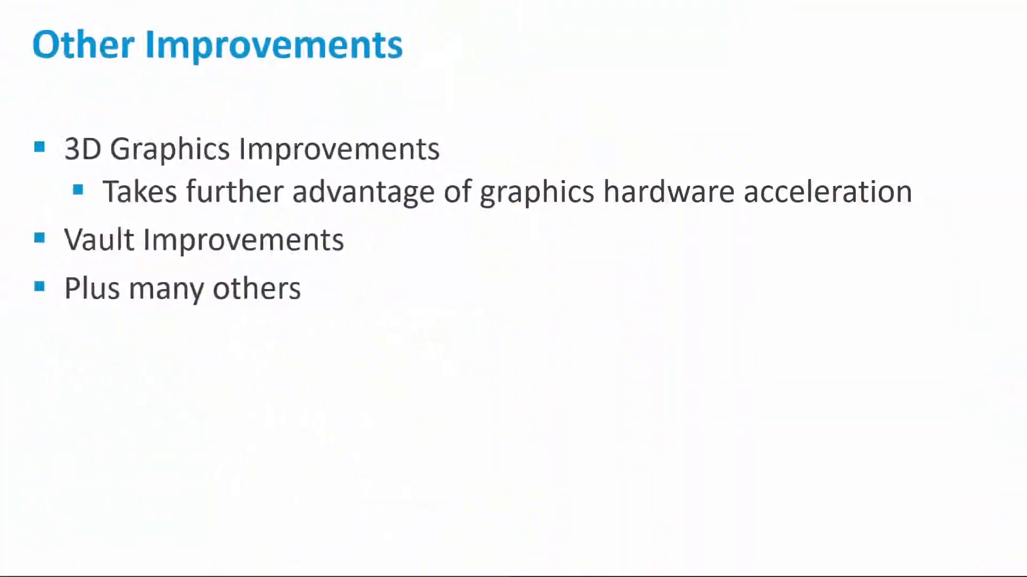